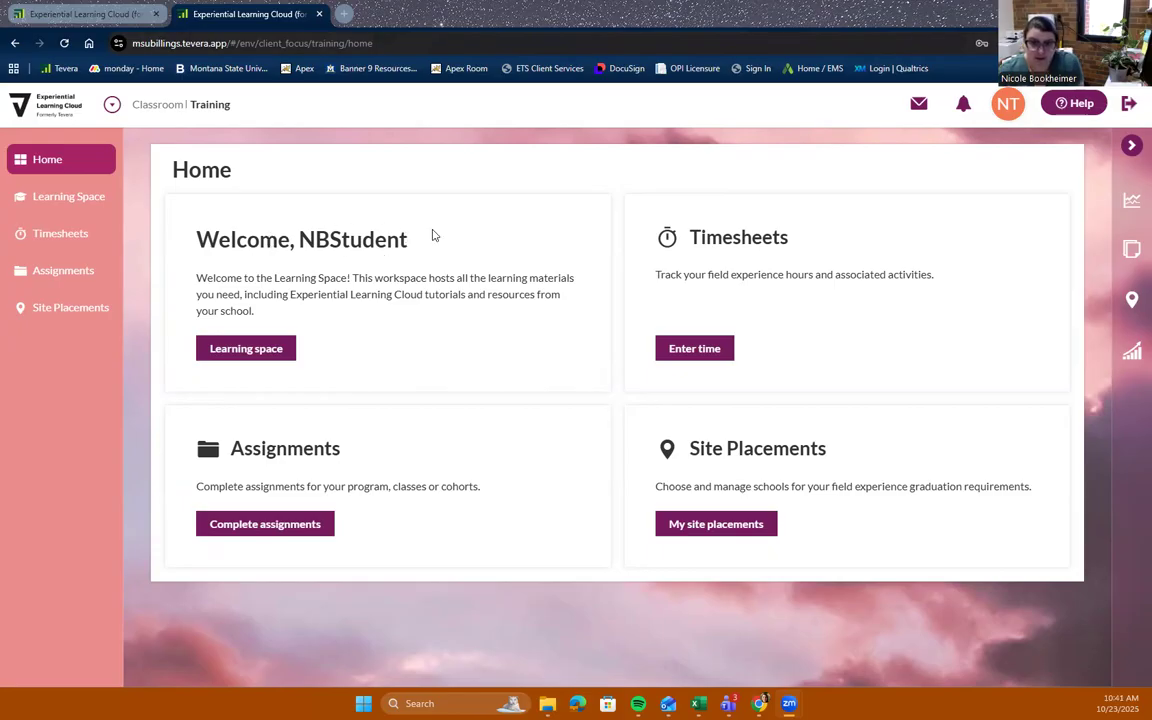
Open the time entry and log Grades 9-12 hours: 5 on Mon Oct 20, 3 on Tue Oct 21, 5 on Wed Oct 22
left_click(697, 350)
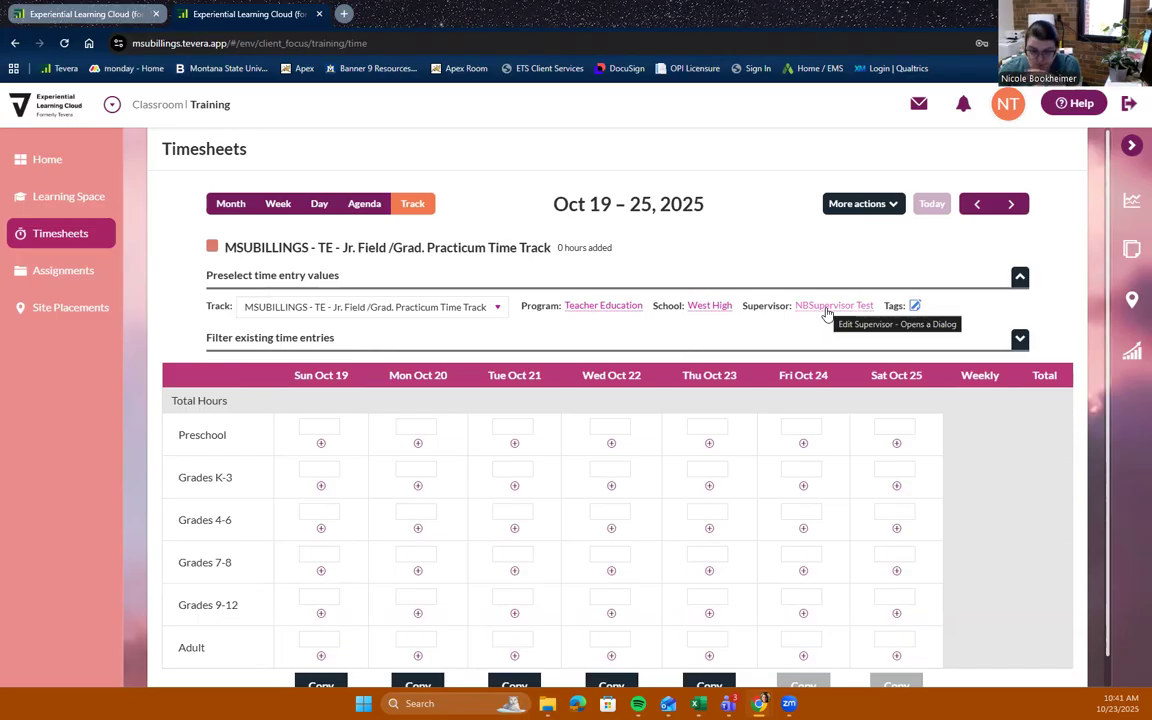
scroll(827, 313, "down", 1)
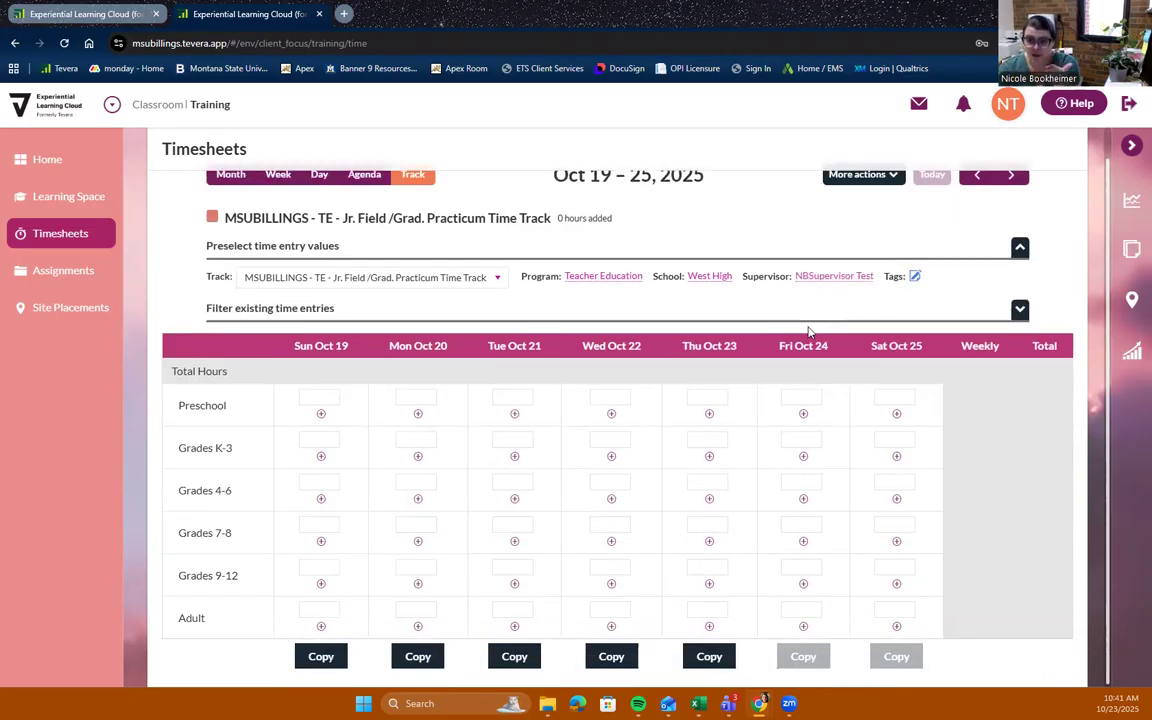
left_click(412, 567)
type("5")
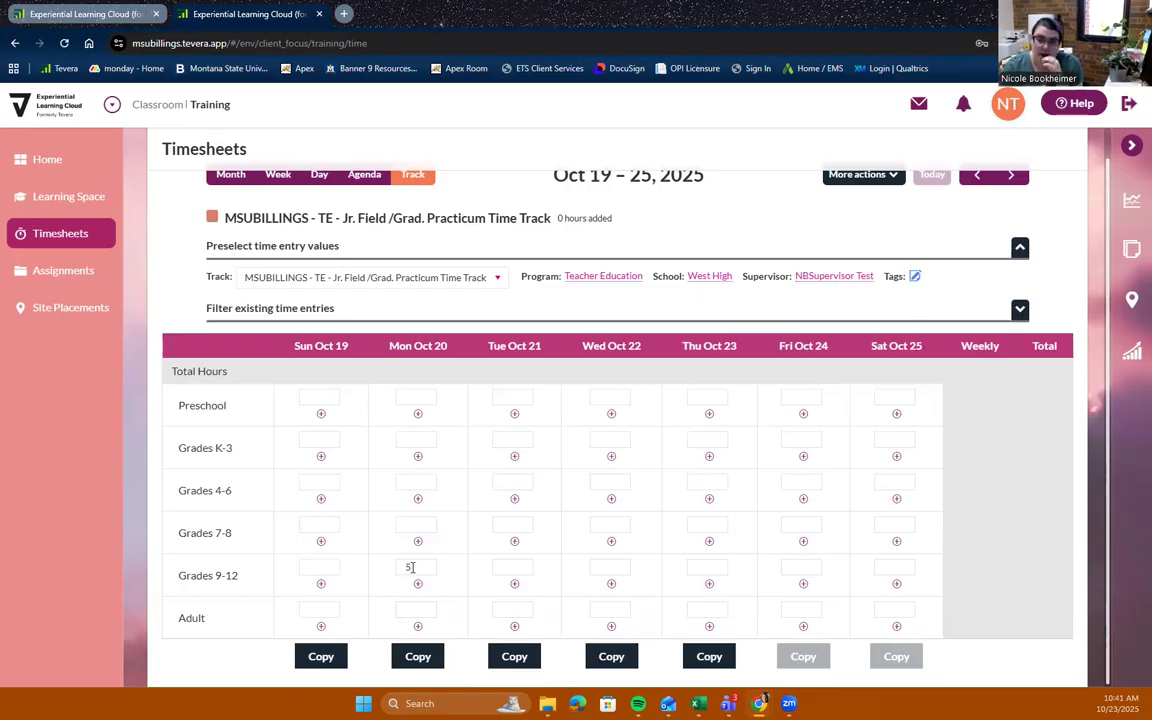
left_click(514, 567)
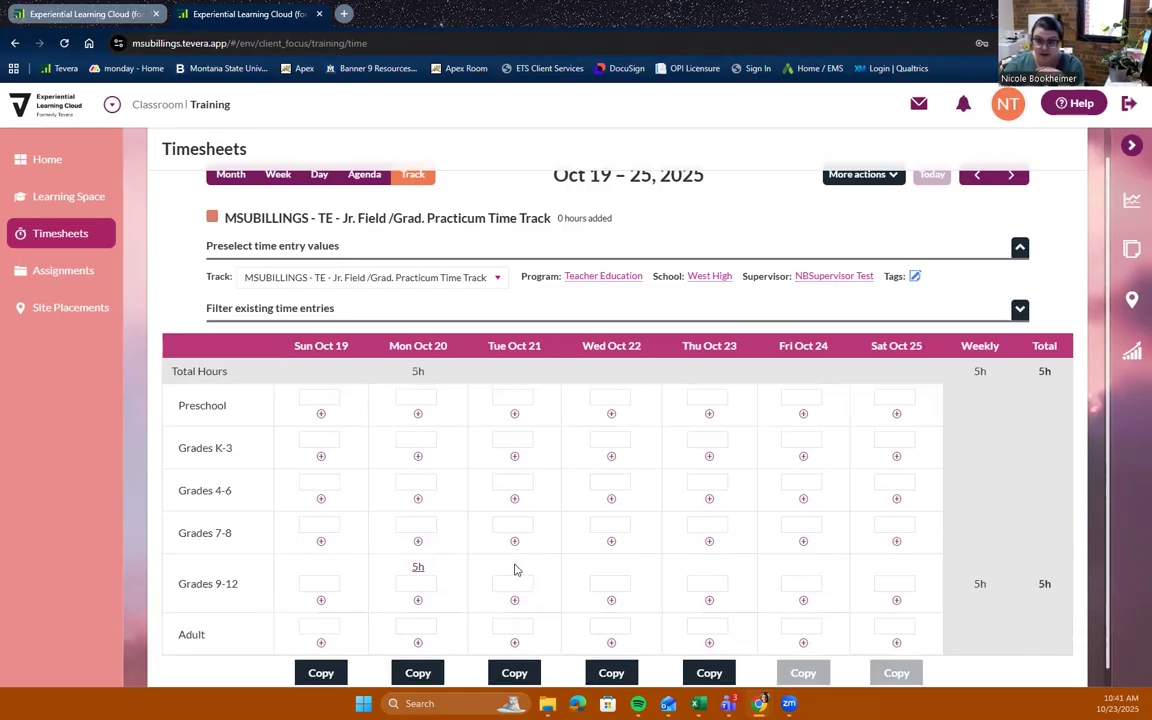
left_click(514, 582)
type("3")
left_click(625, 584)
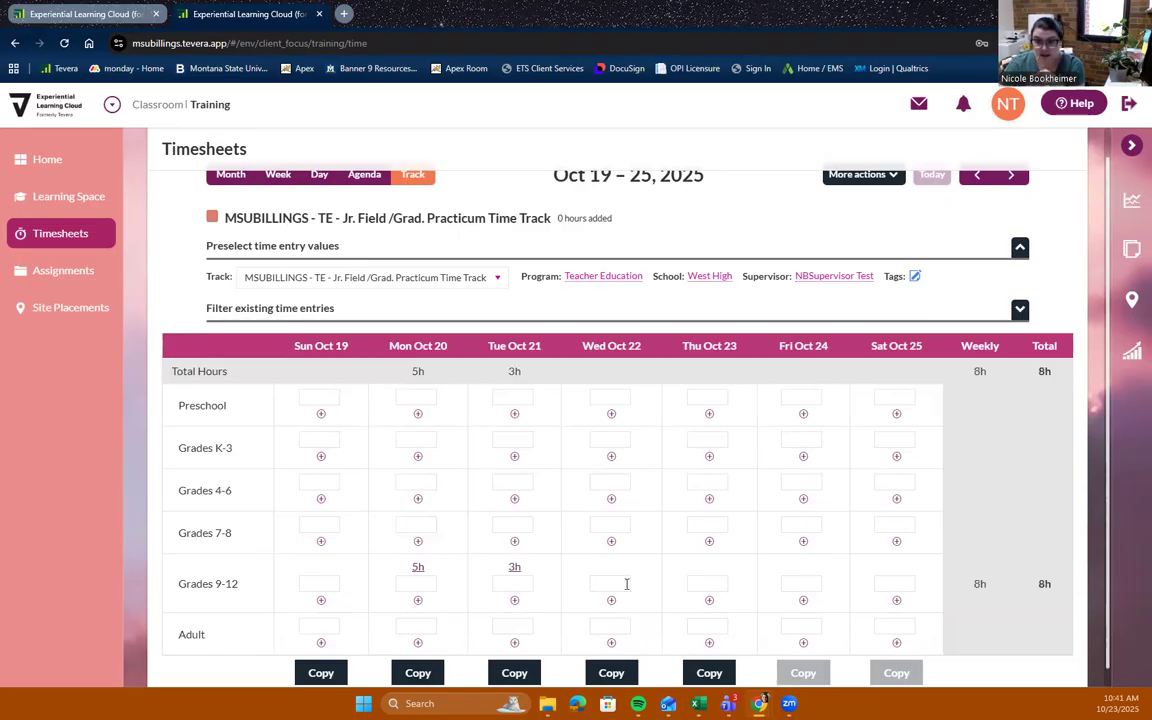
type("5")
left_click(654, 572)
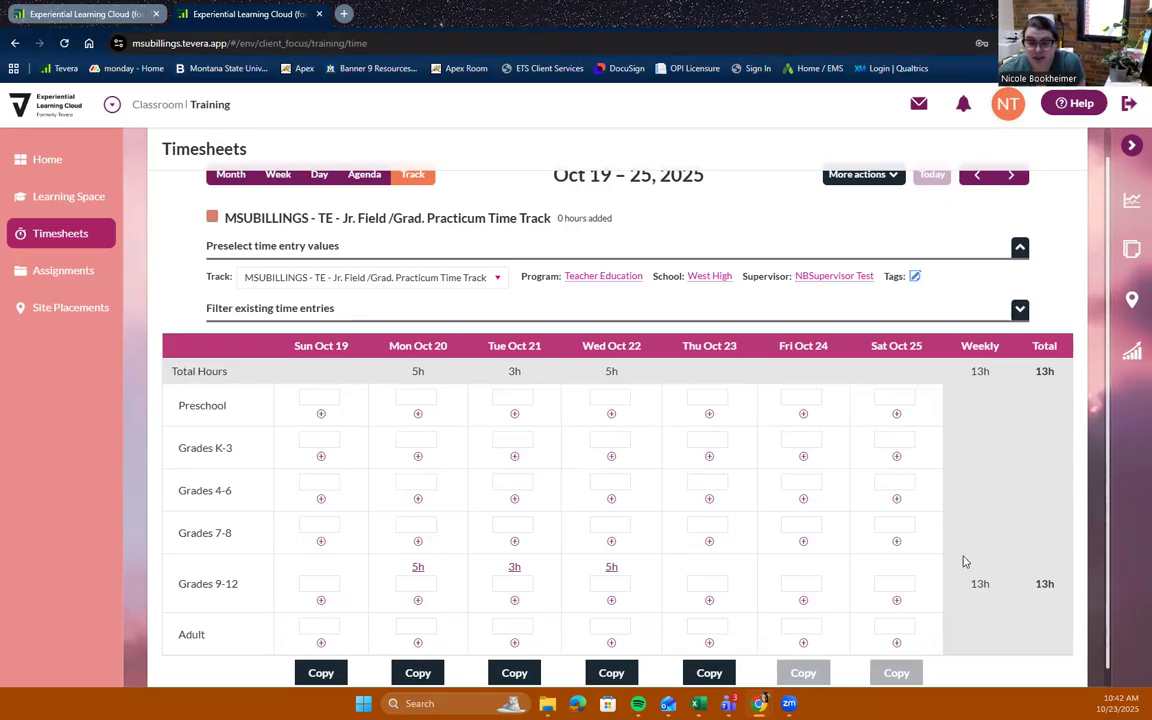
Switch to the Agenda view, select all three time entries and send them for approval
scroll(900, 553, "up", 1)
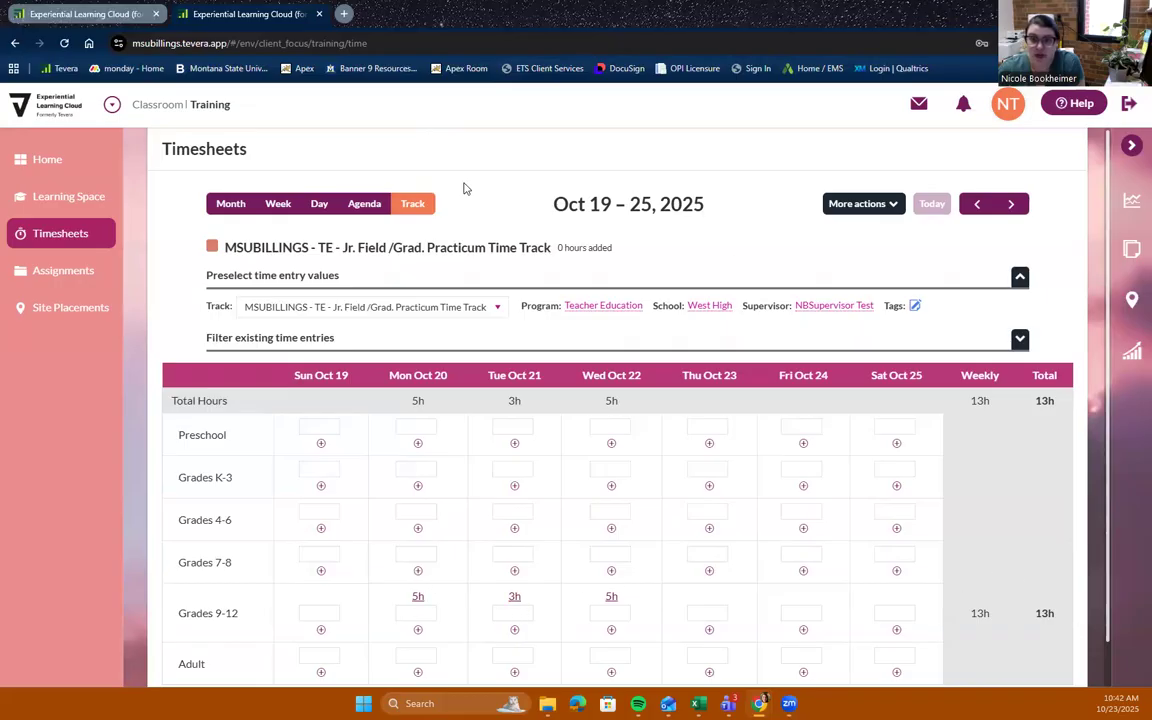
left_click(362, 204)
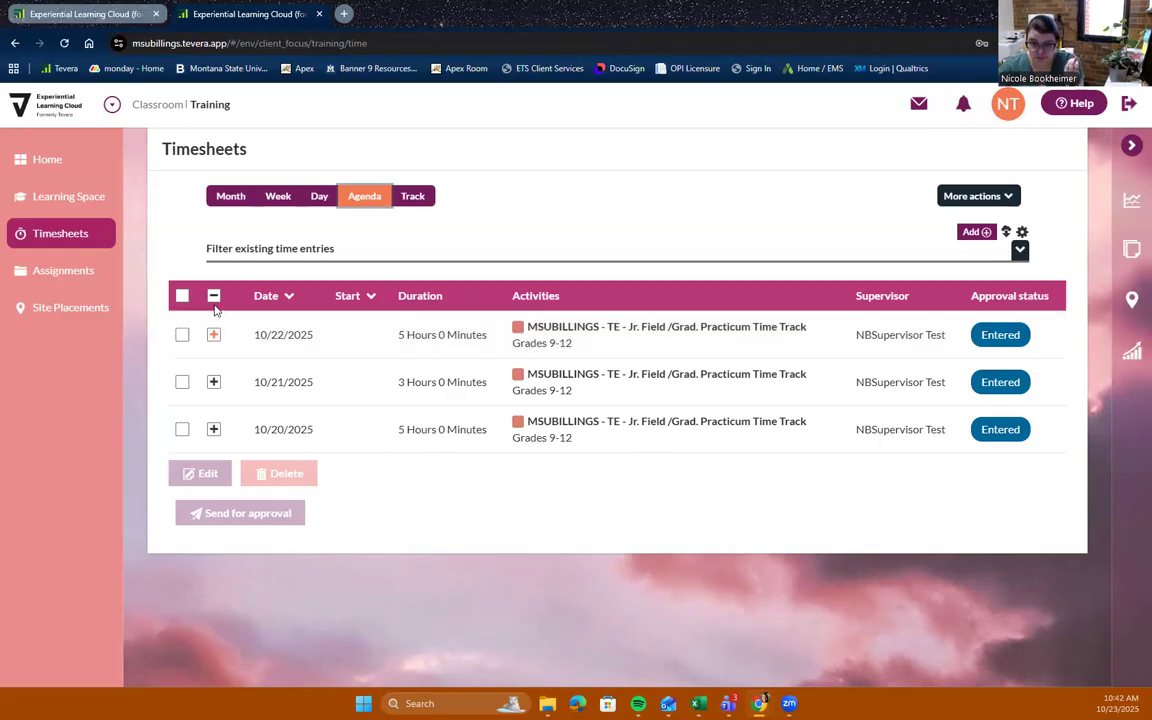
left_click(182, 296)
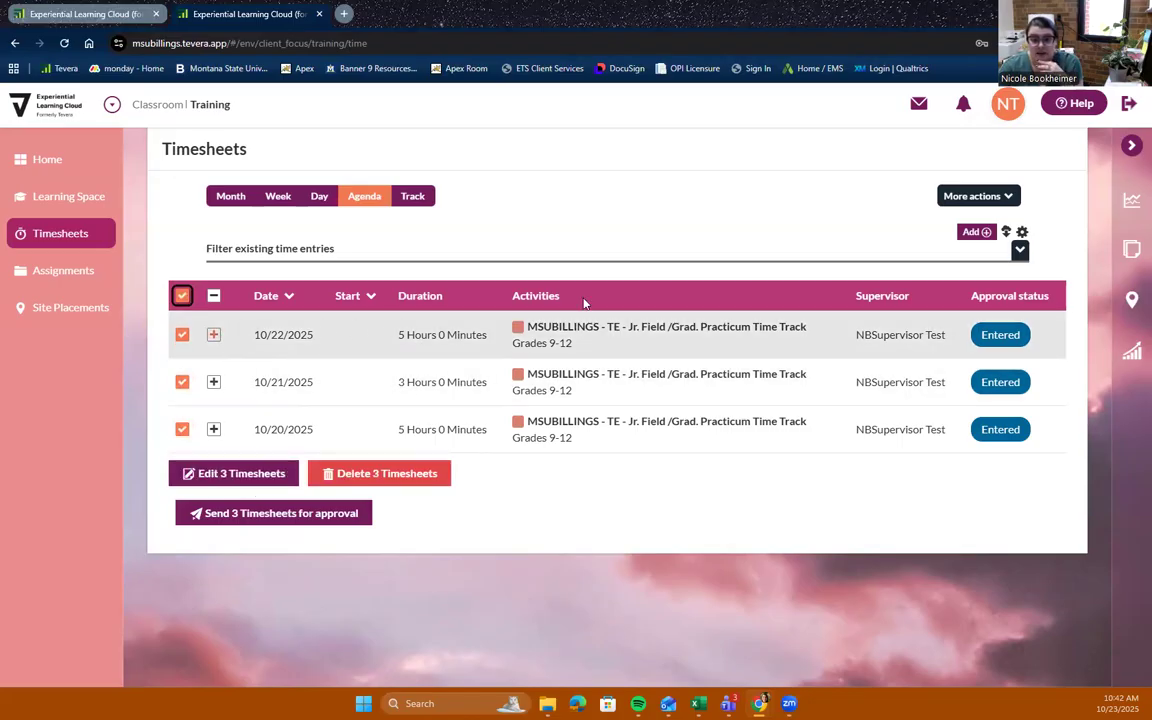
left_click(278, 520)
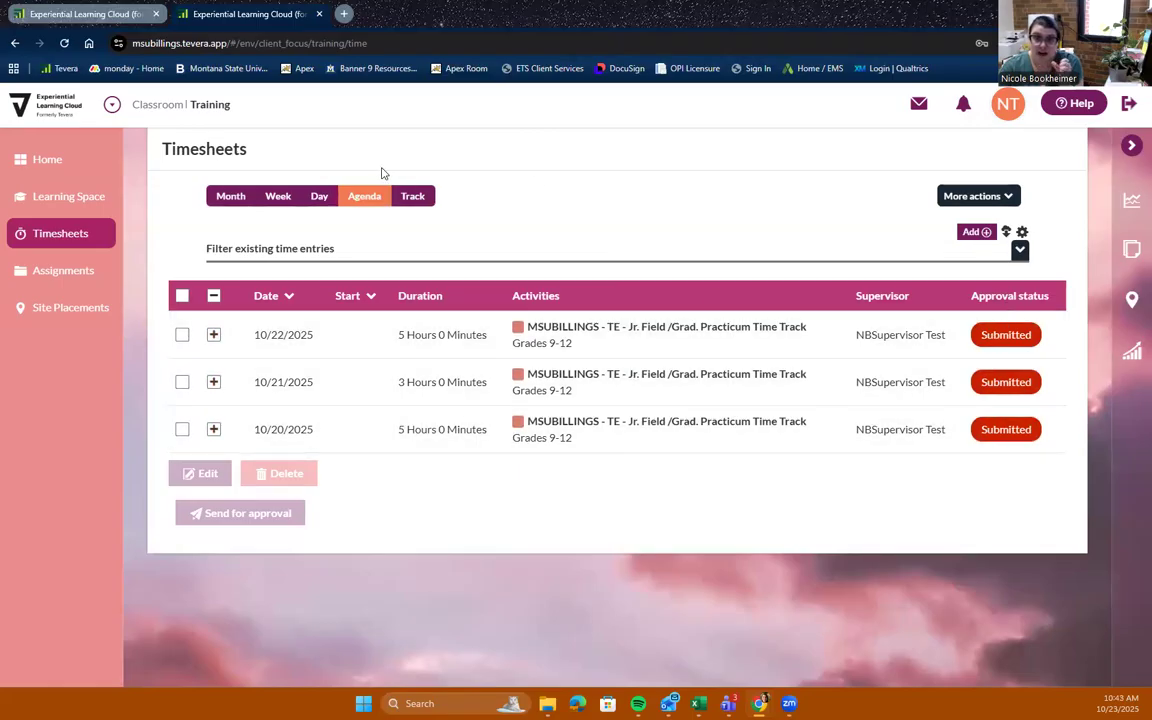
In a new tab, log in to Experiential Learning Cloud with the supervisor test account's user name
left_click(343, 14)
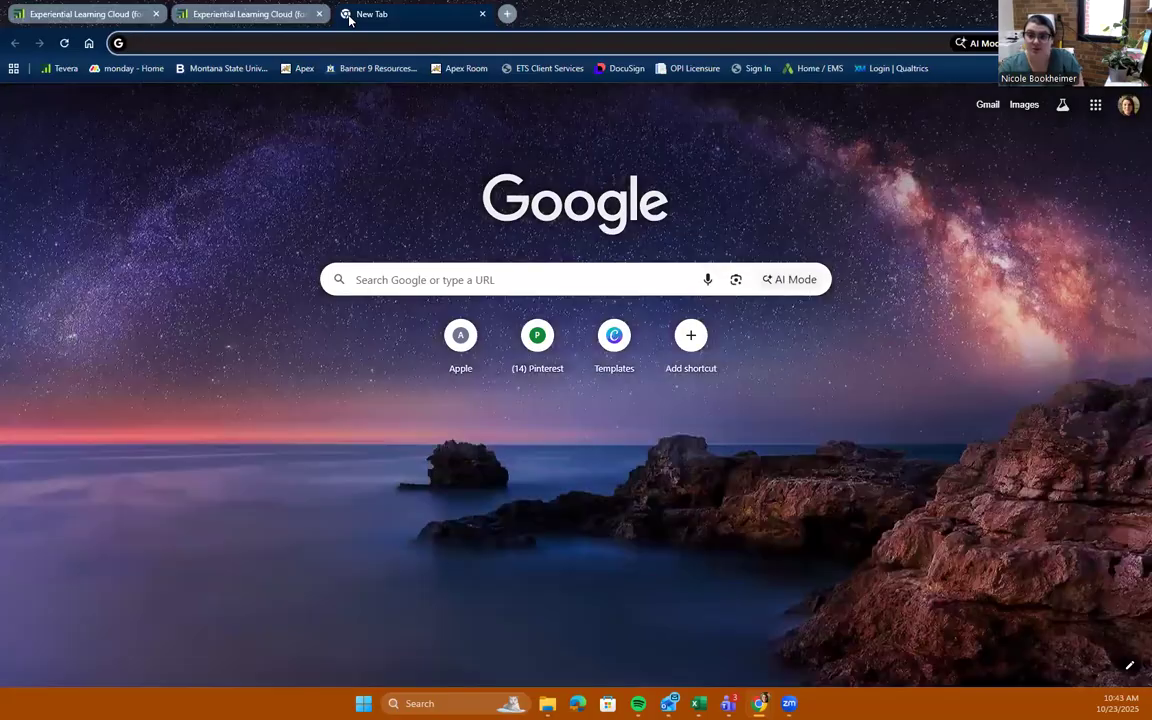
left_click(60, 68)
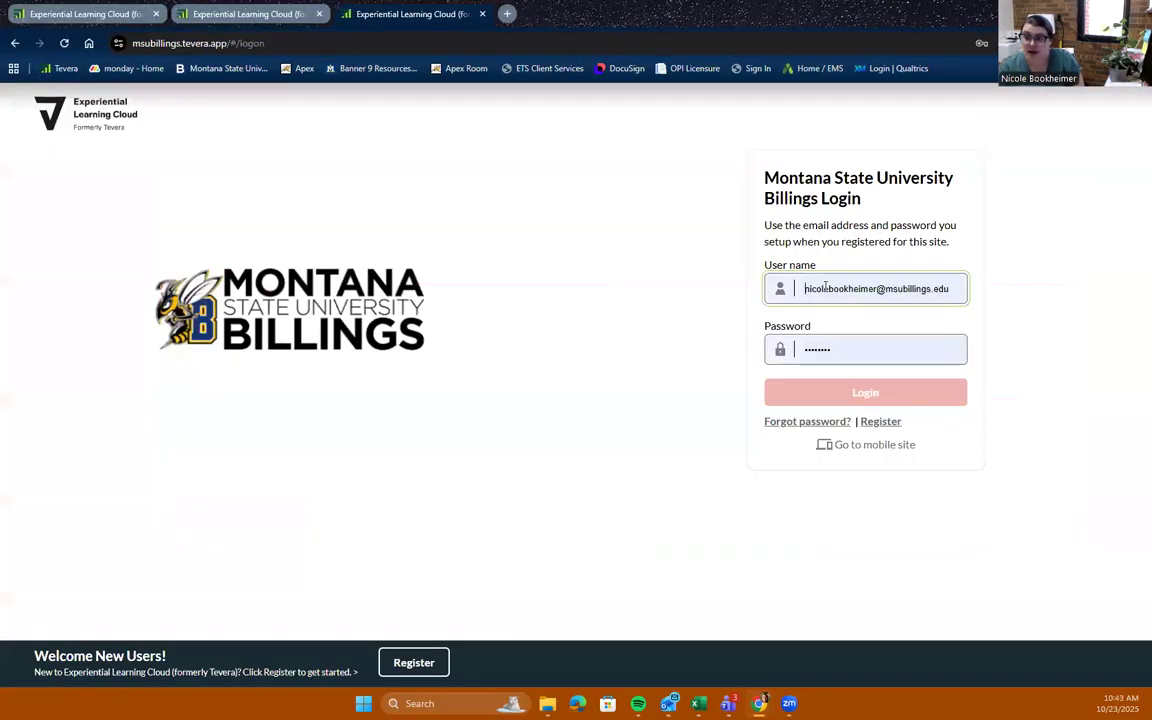
left_click(877, 289)
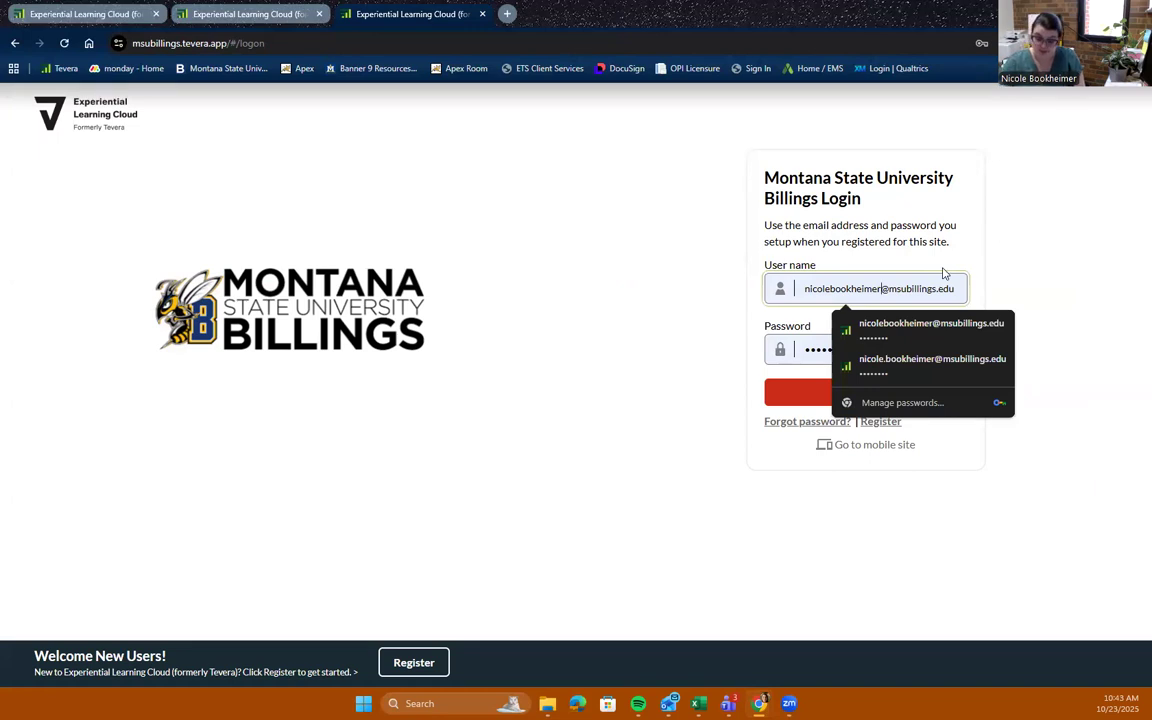
type("+superbisr")
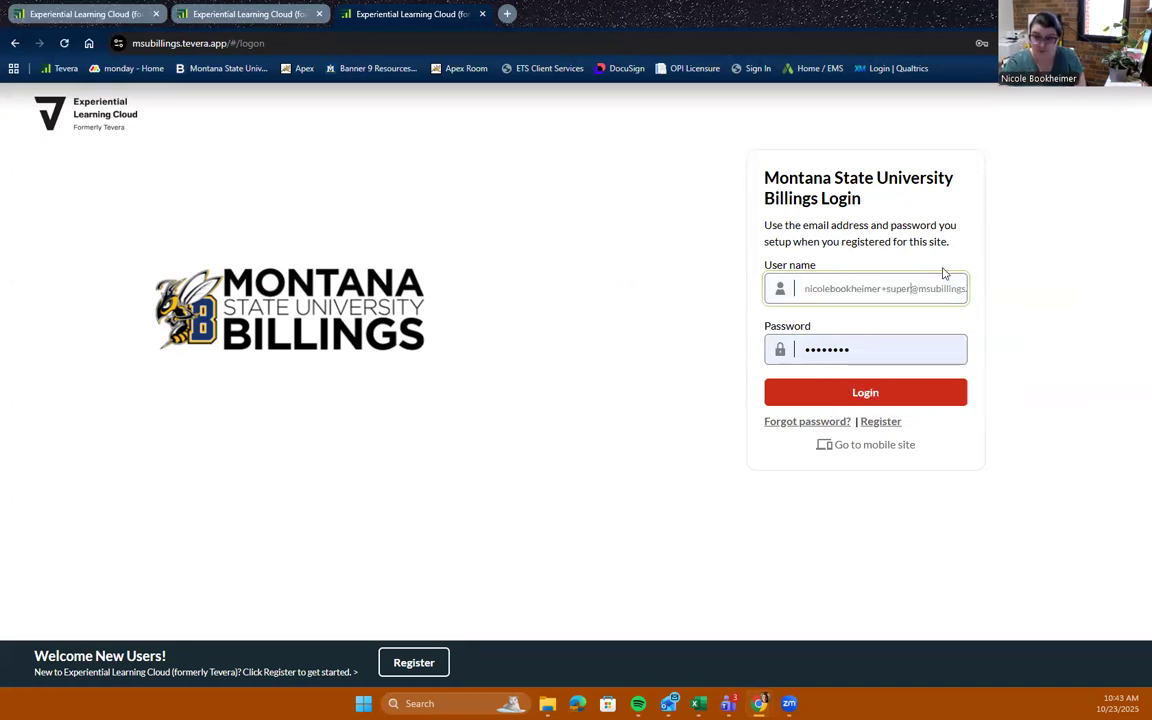
key("BackSpace")
key("BackSpace")
key("BackSpace")
key("BackSpace")
type("vis")
type("ortest")
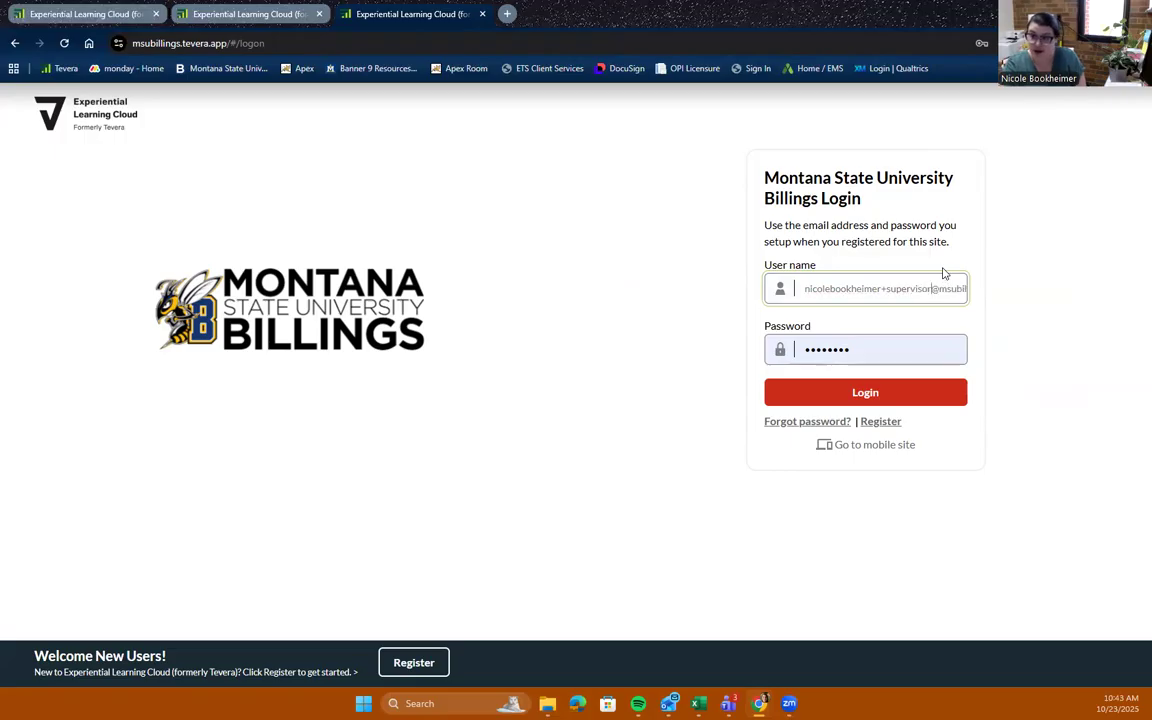
left_click(882, 392)
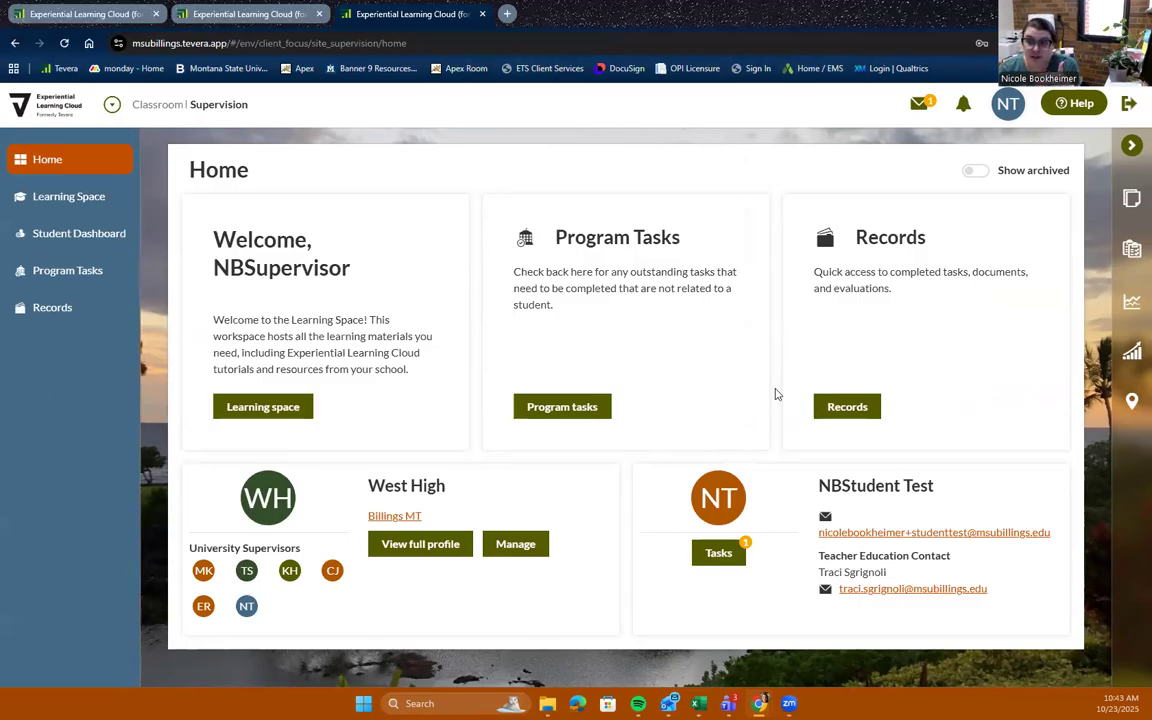
Open the timesheet approval message from the inbox, dismiss the tip, and follow its related timesheet record
left_click(918, 104)
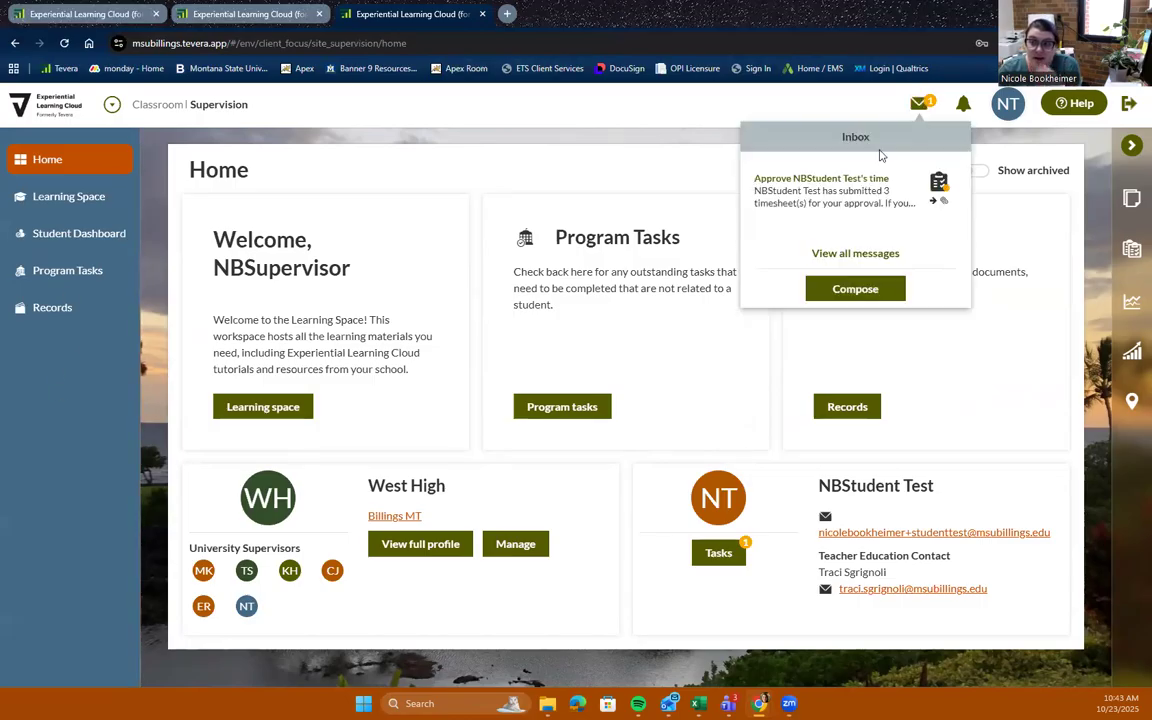
left_click(868, 204)
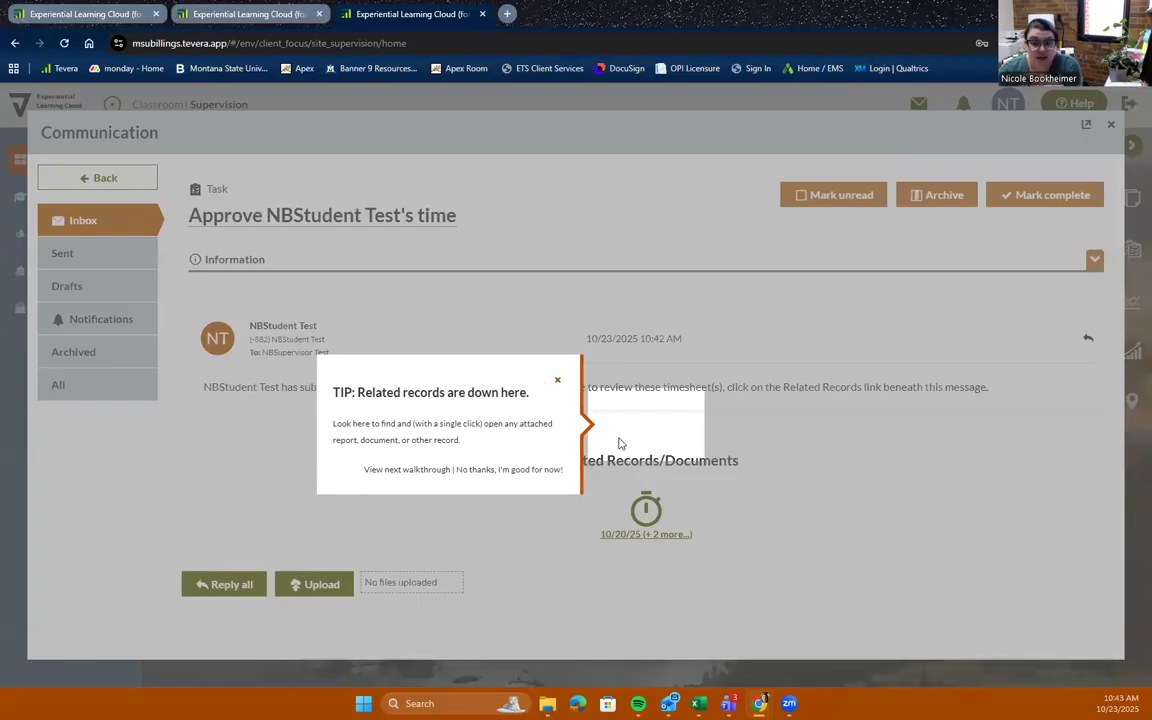
left_click(558, 386)
left_click(643, 535)
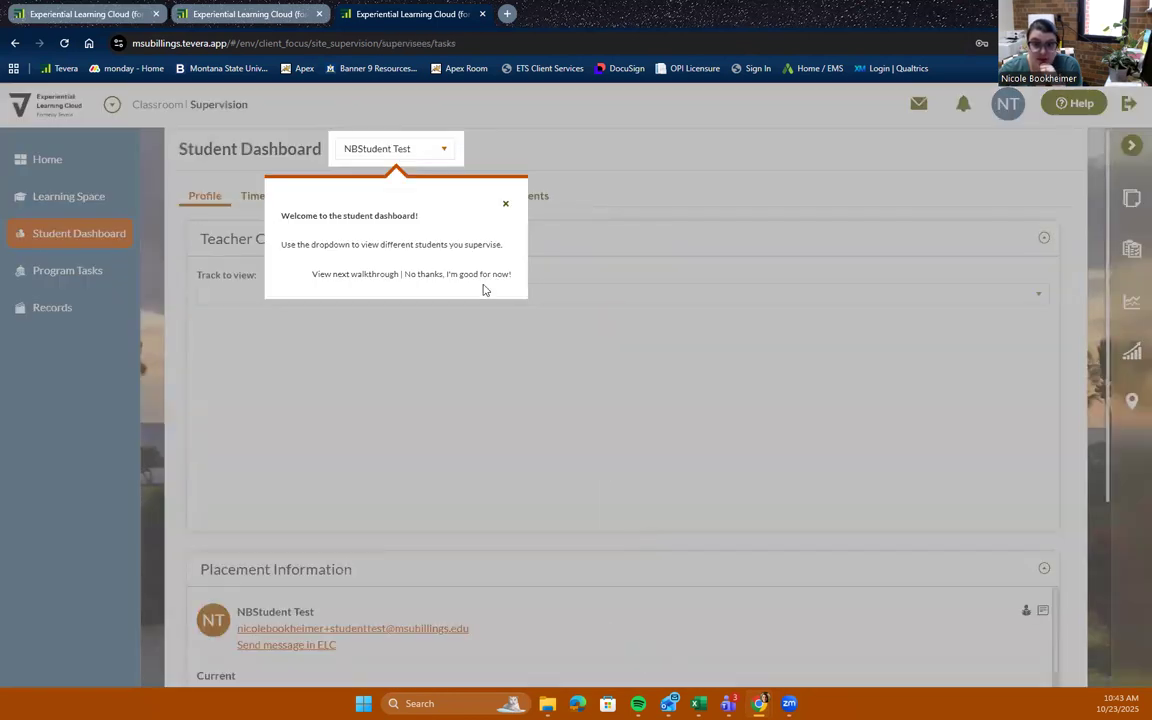
Dismiss the tip and view the student's progress on the MSUBILLINGS - TE - Jr. Field /Grad. Practicum Time Track
left_click(506, 204)
left_click(360, 301)
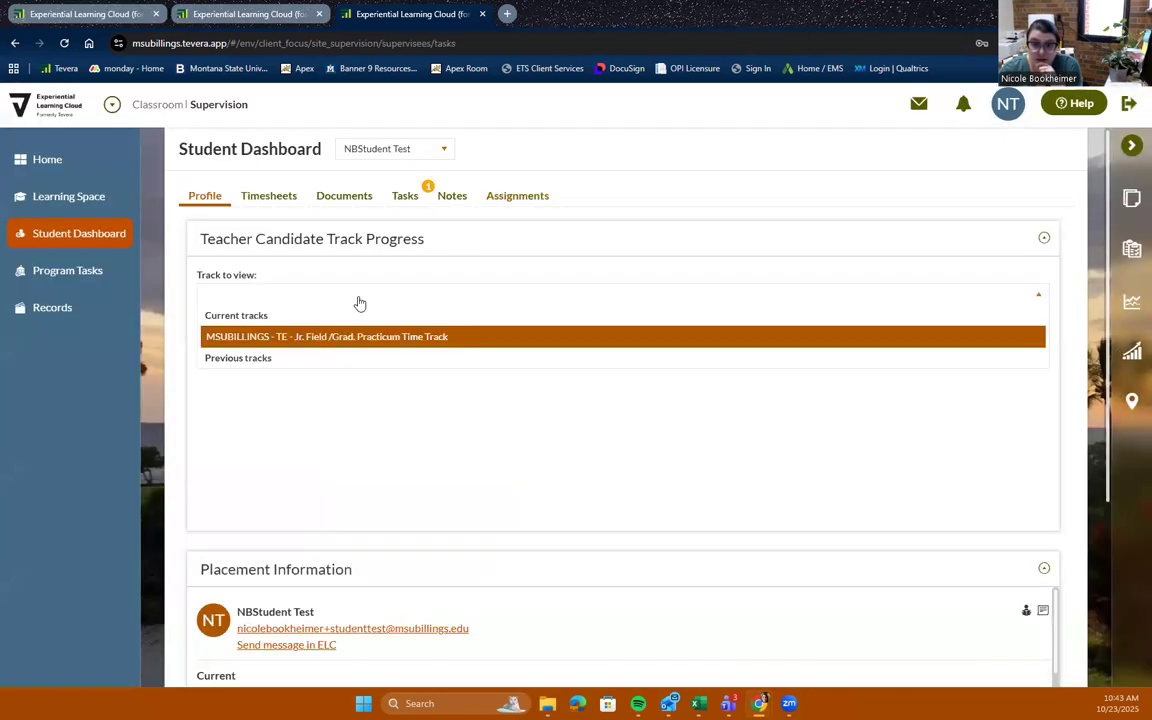
left_click(360, 339)
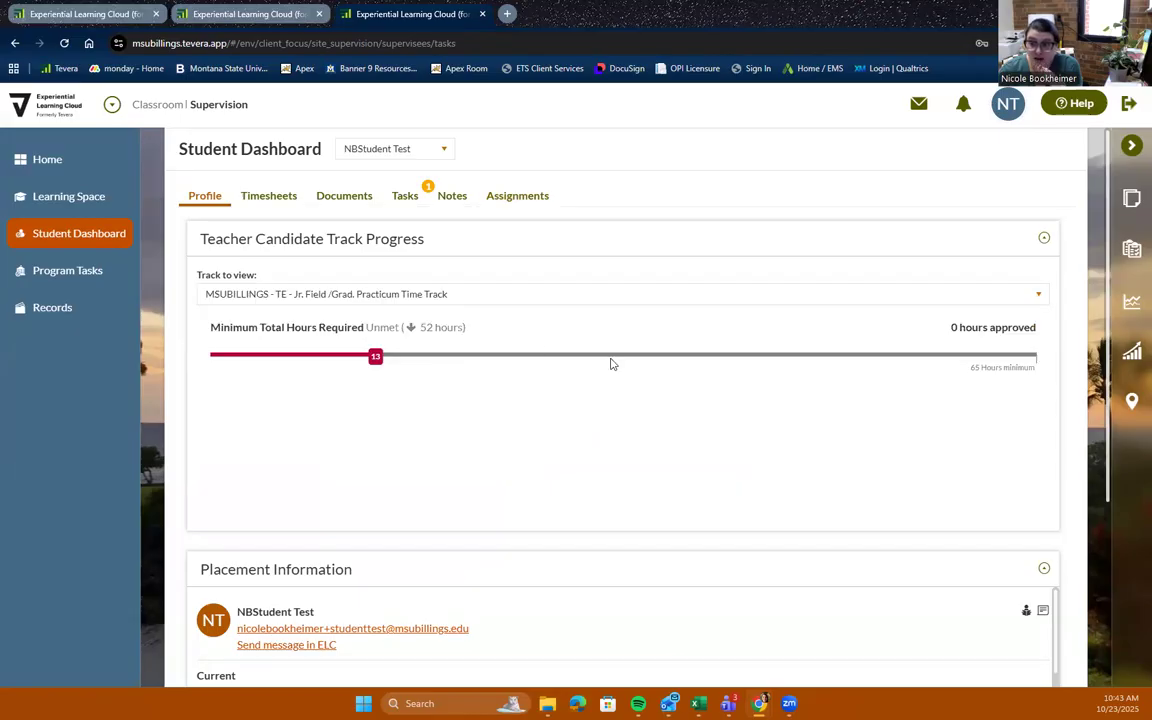
scroll(615, 366, "down", 3)
scroll(618, 370, "up", 3)
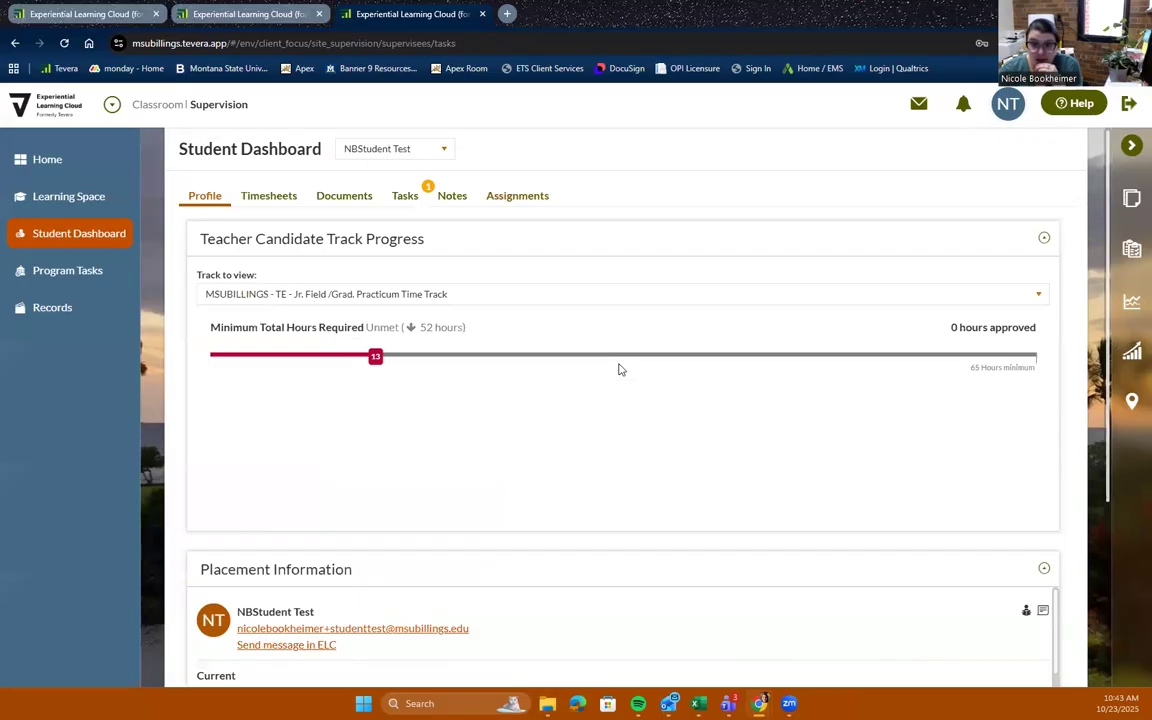
On the student's Timesheets tab, select all submitted timesheets and approve them
left_click(263, 198)
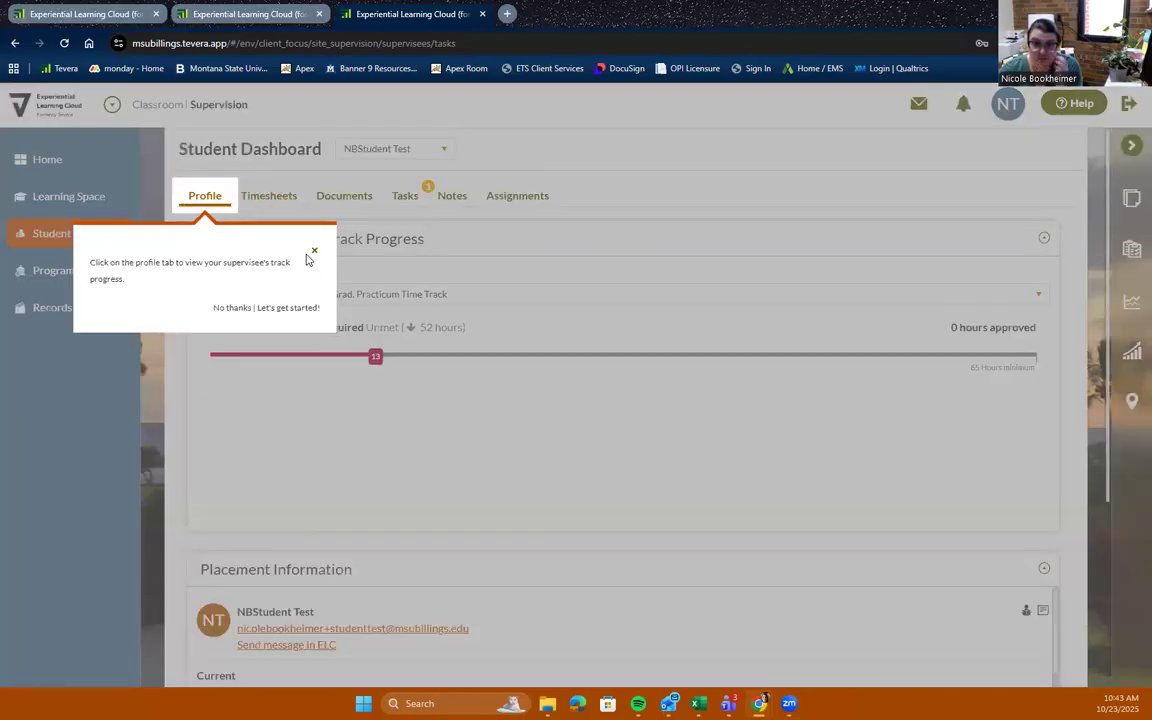
left_click(314, 251)
left_click(294, 199)
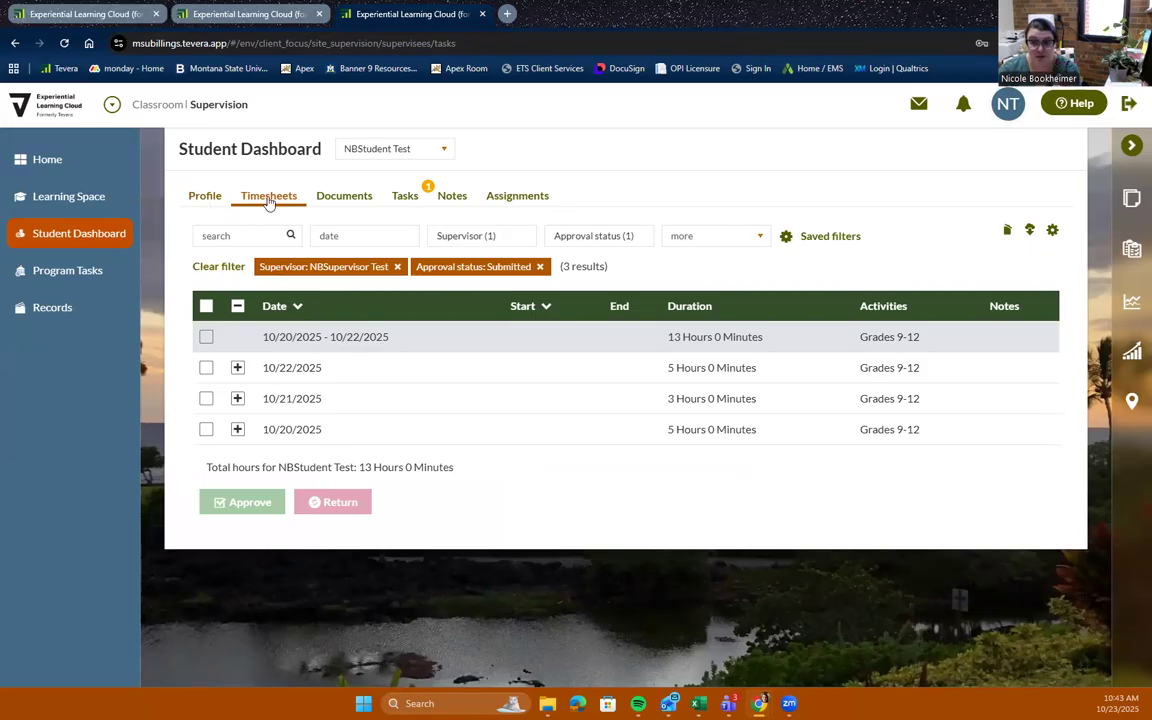
left_click(205, 306)
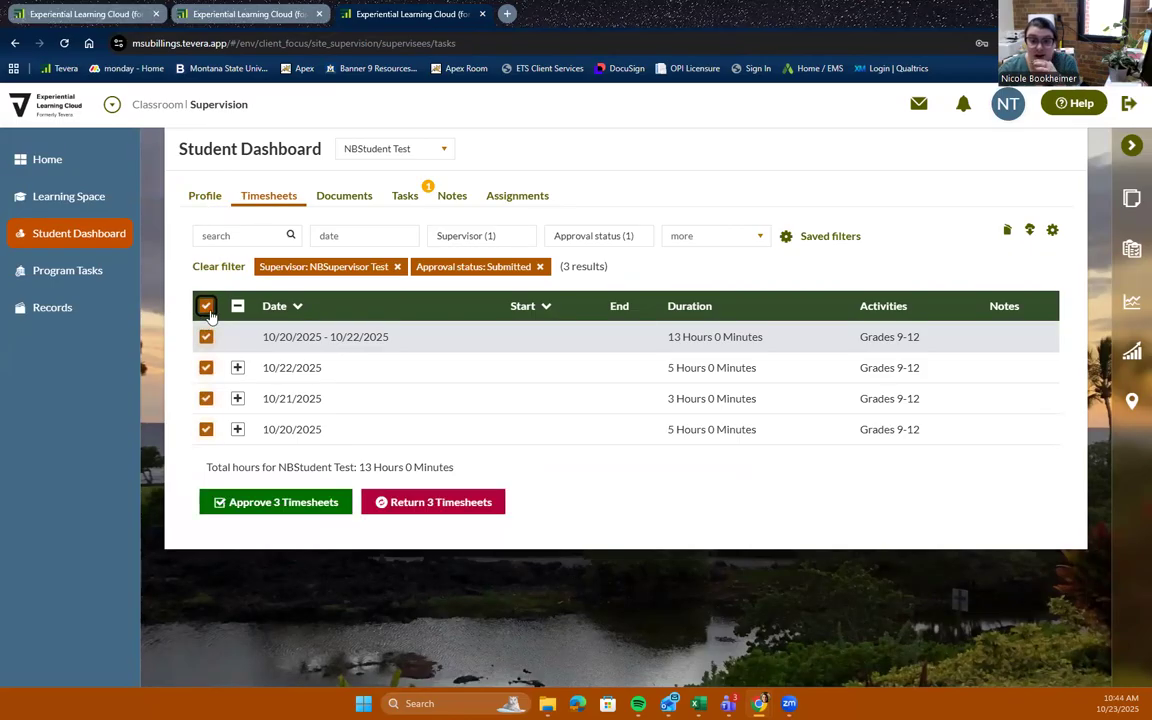
left_click(316, 508)
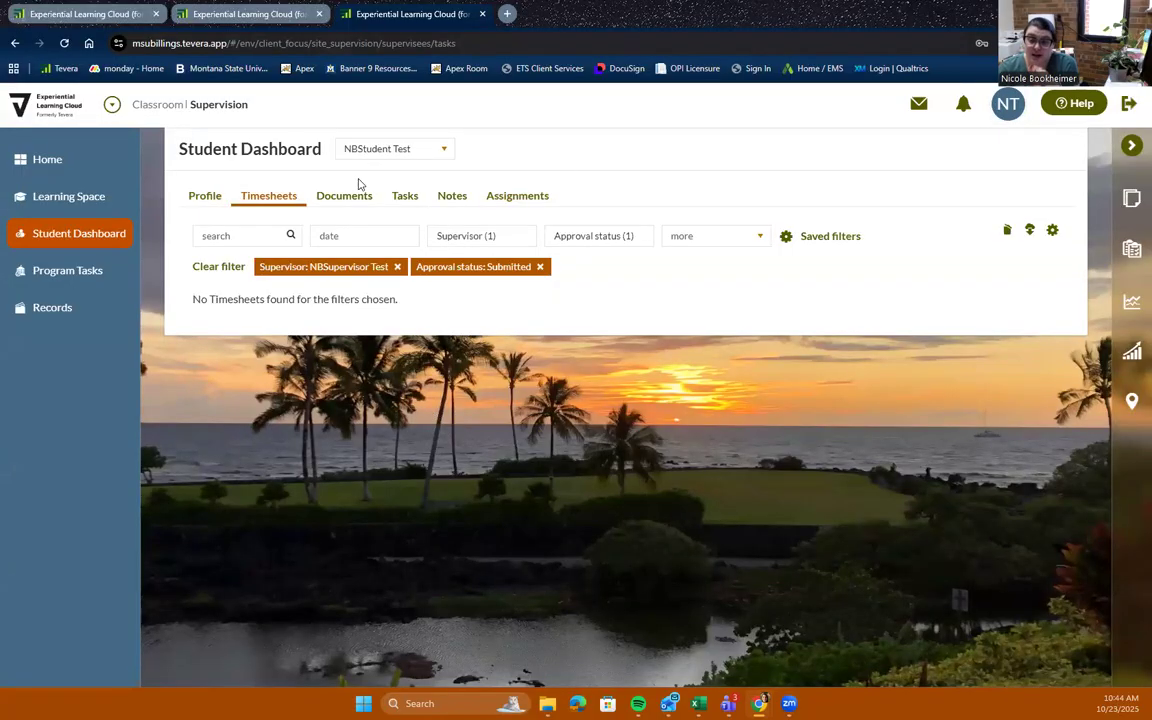
Return to the student's tab and check the approval status of the timesheets in the agenda
left_click(268, 18)
left_click(76, 163)
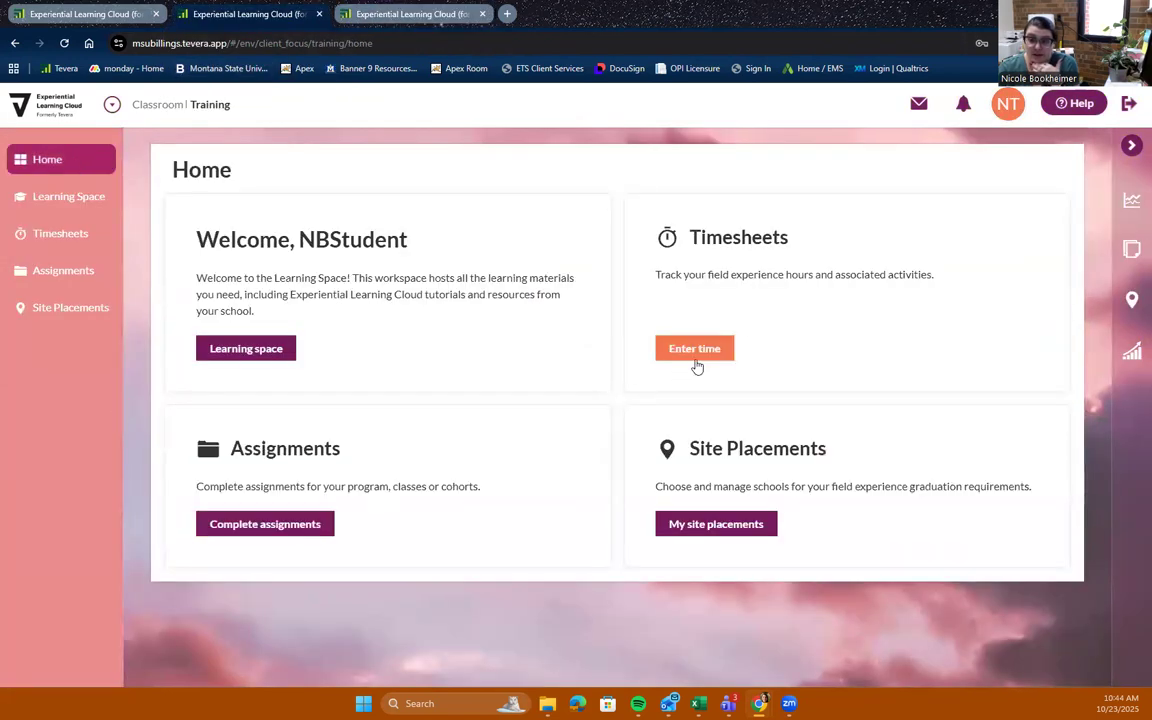
left_click(696, 361)
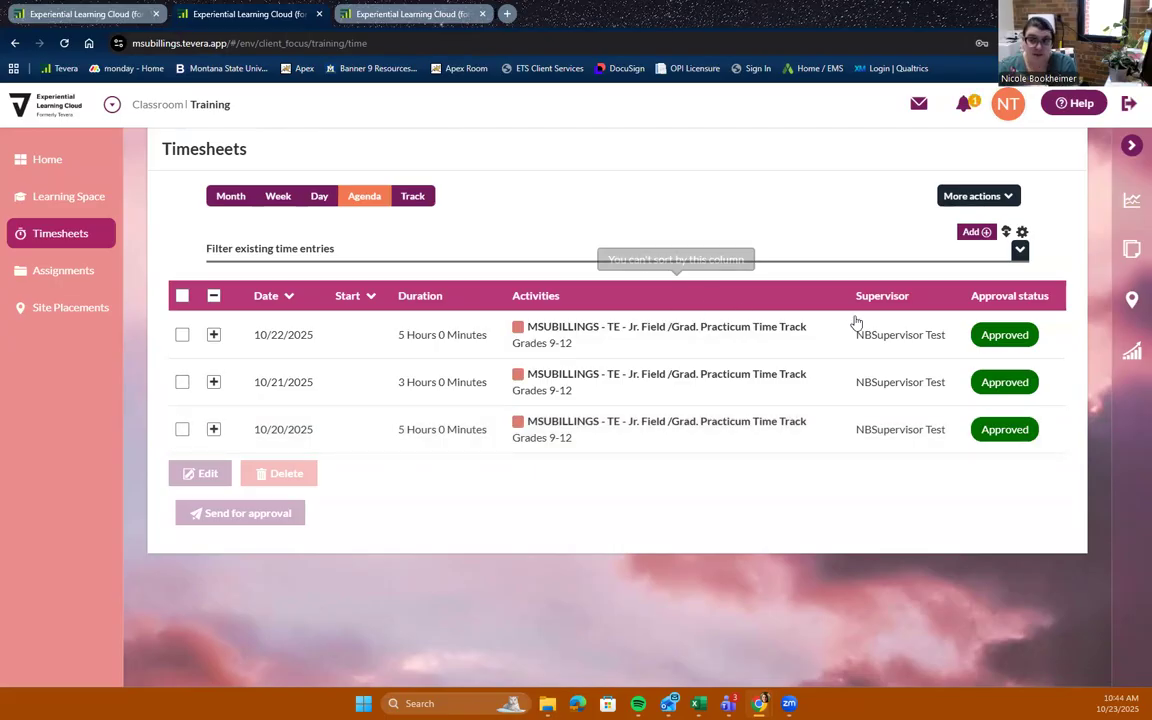
left_click(28, 162)
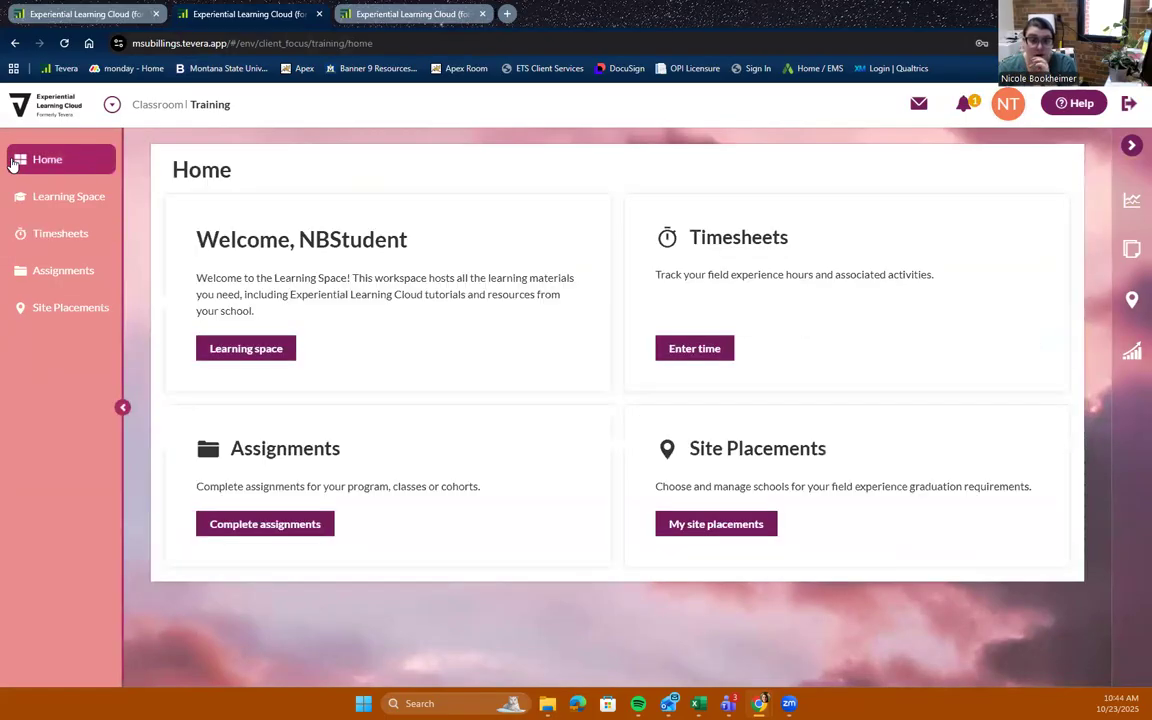
Open the assignments, expand the Weekly Hours Report for October 20-24, and start it
left_click(297, 524)
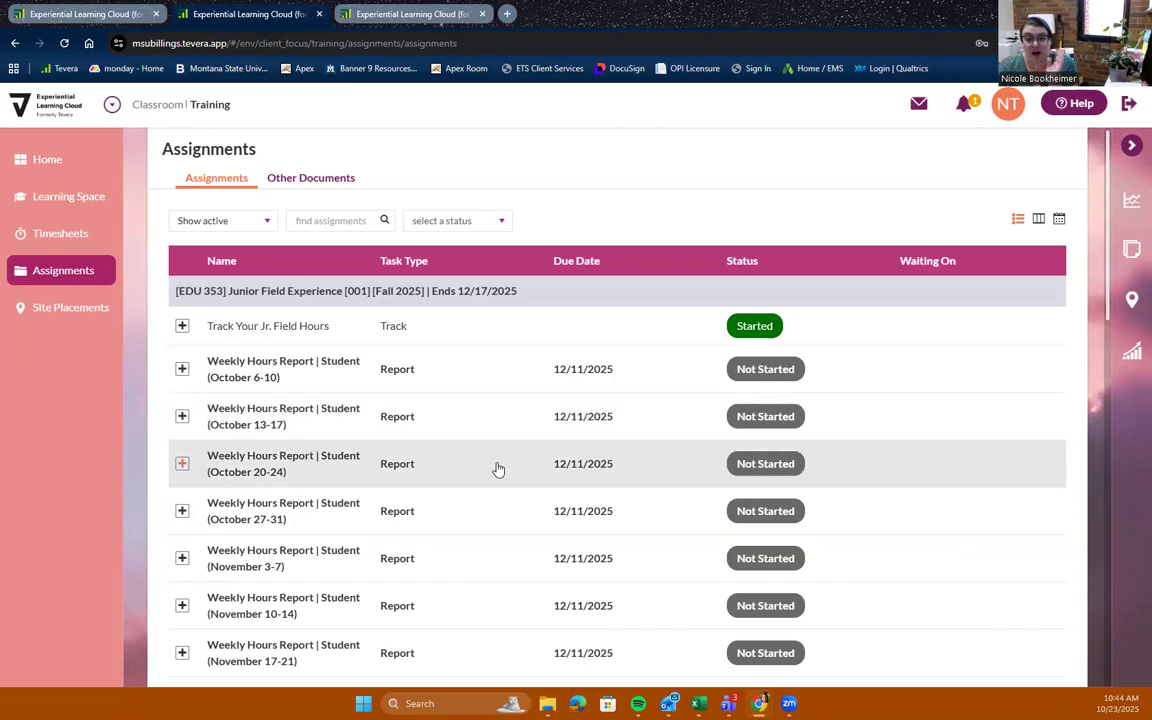
left_click(498, 469)
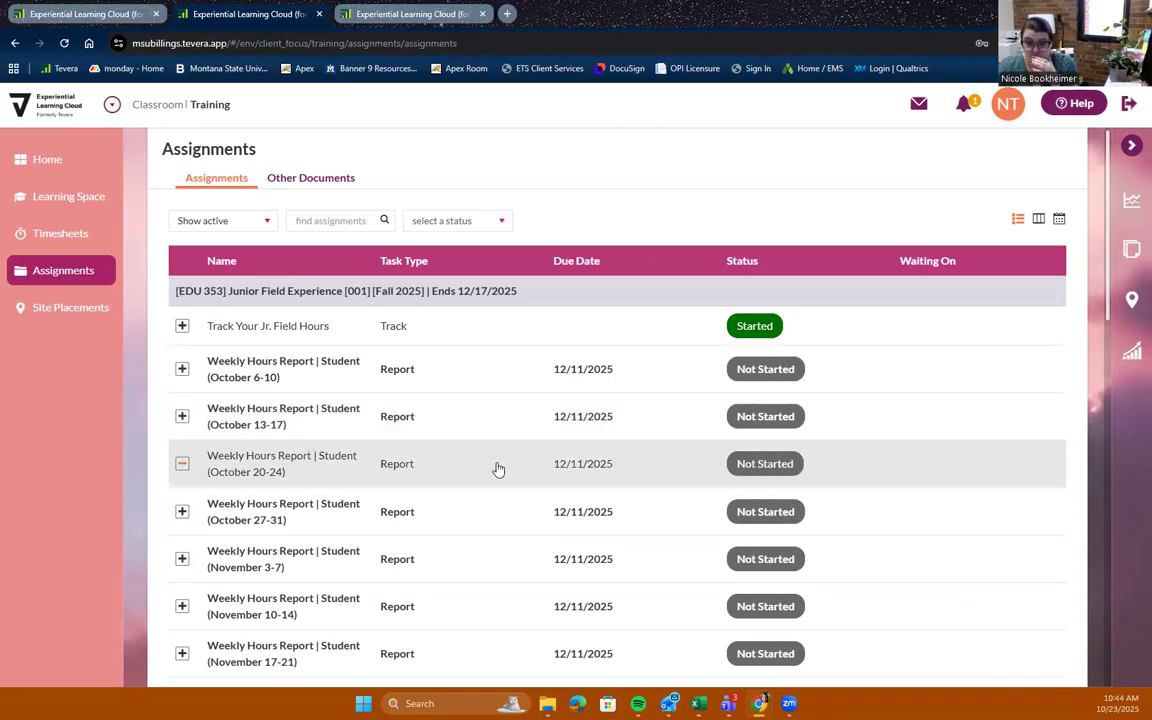
left_click(230, 610)
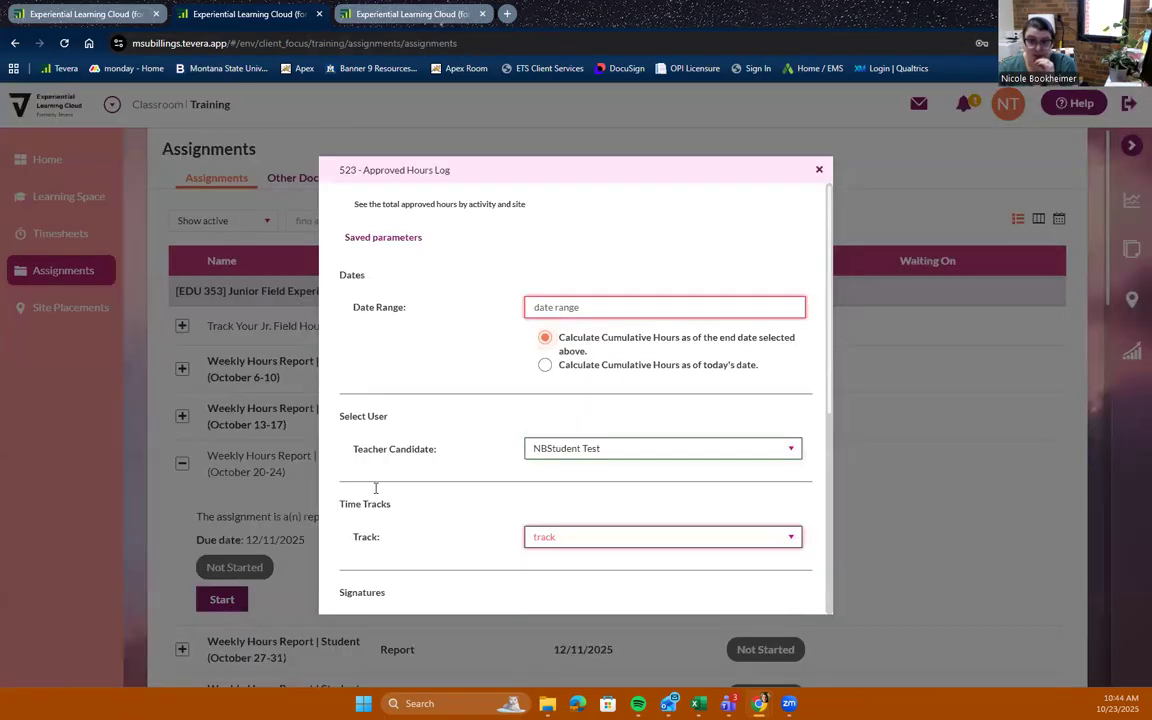
Set the report's date range to 10/20/2025 - 10/24/2025
left_click(658, 305)
left_click(504, 433)
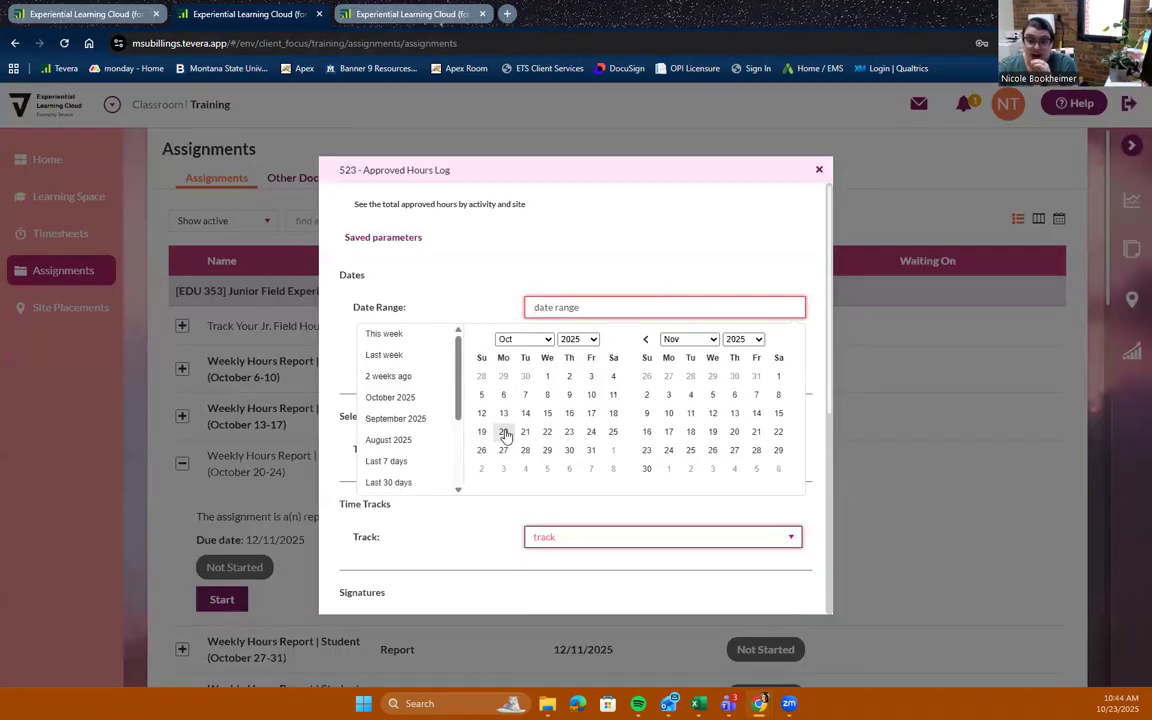
left_click(591, 432)
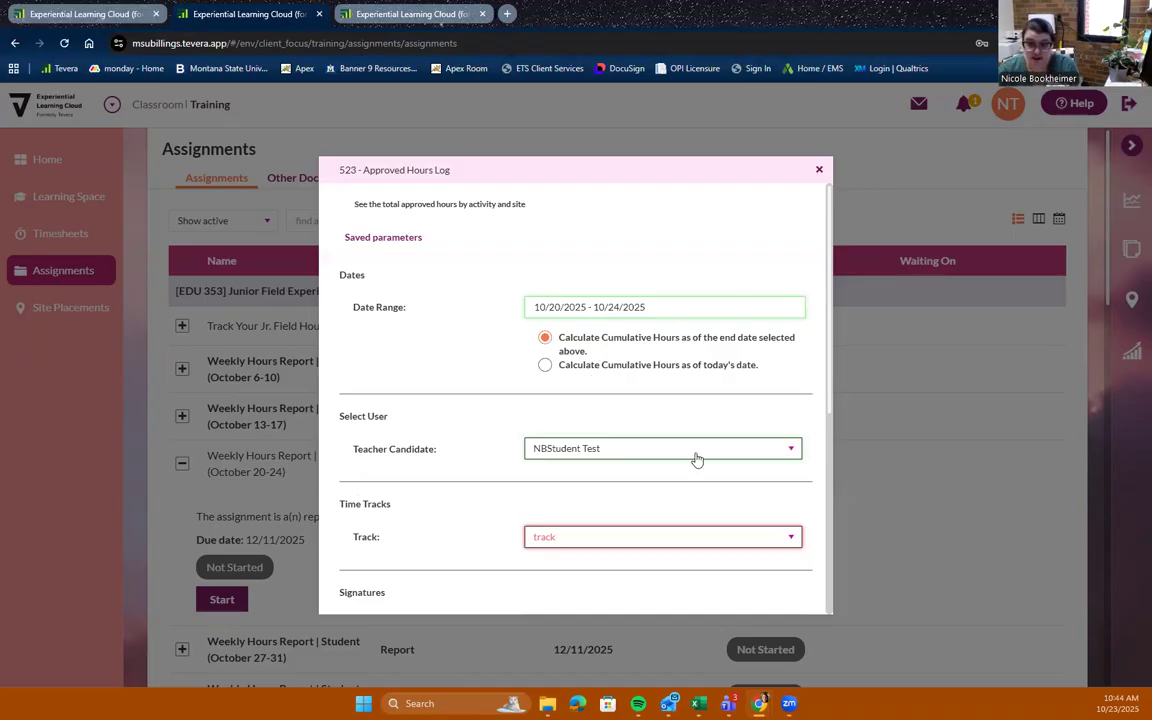
Choose the MSUBILLINGS - TE - Jr. Field /Grad. Practicum Time Track and add the supervisor as cooperating teacher
scroll(693, 450, "down", 2)
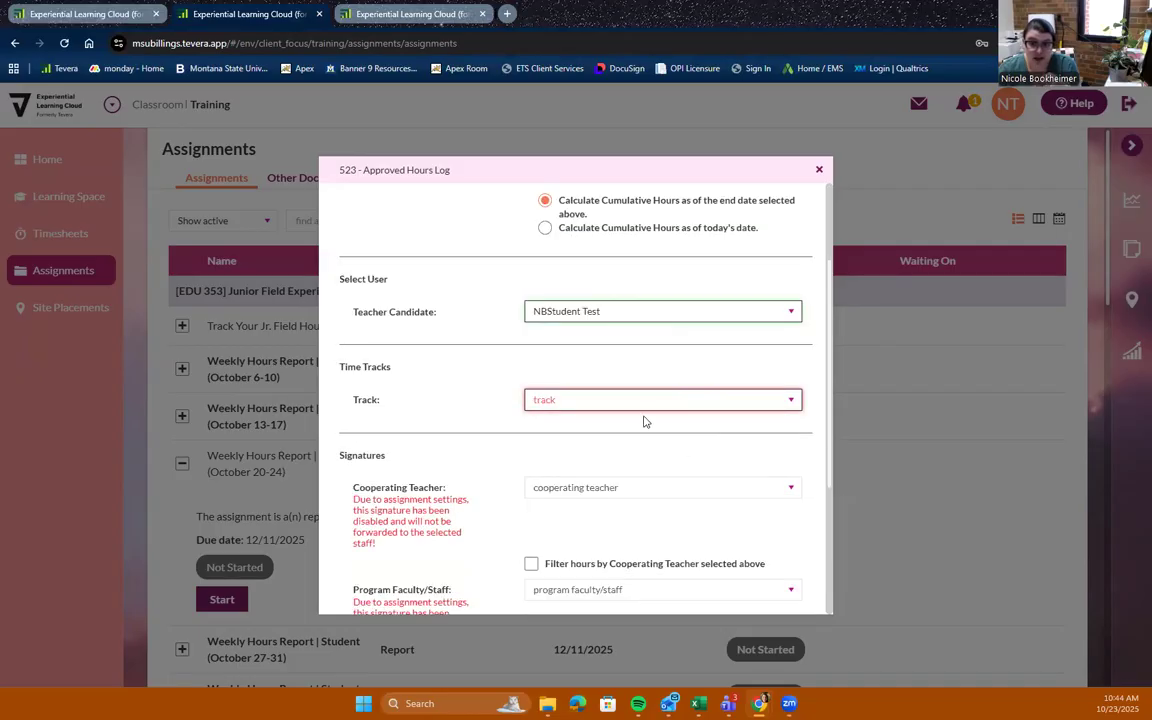
left_click(635, 401)
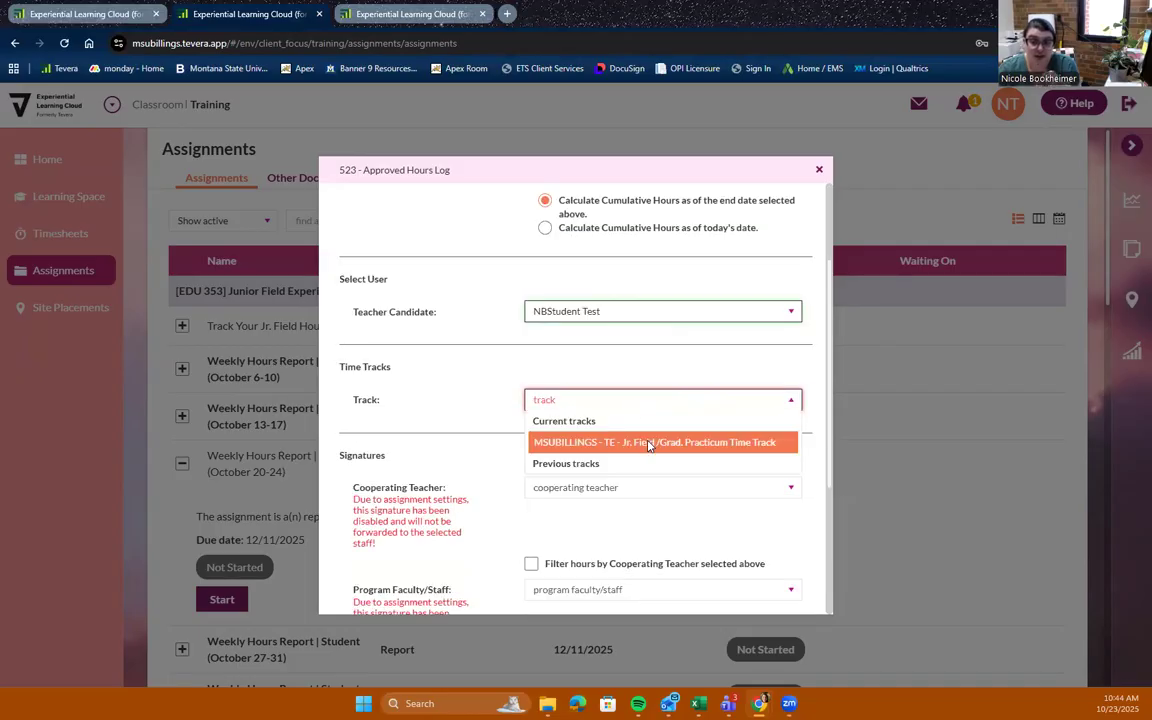
left_click(648, 442)
scroll(645, 440, "down", 2)
left_click(633, 352)
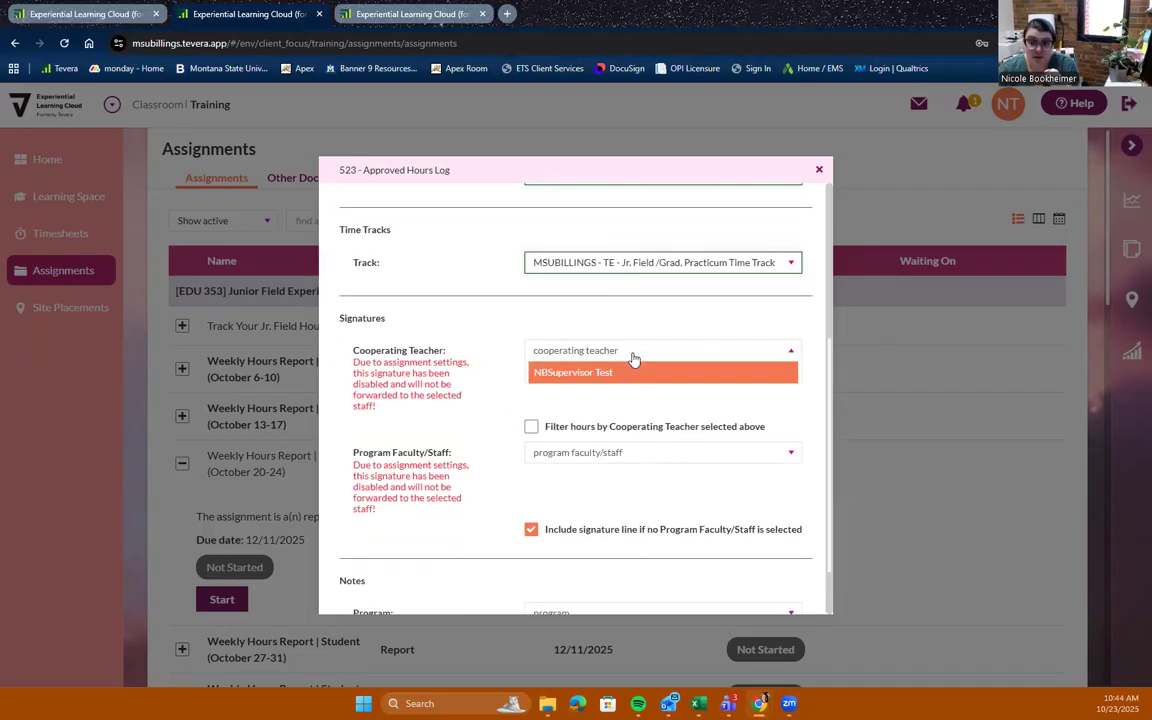
left_click(622, 377)
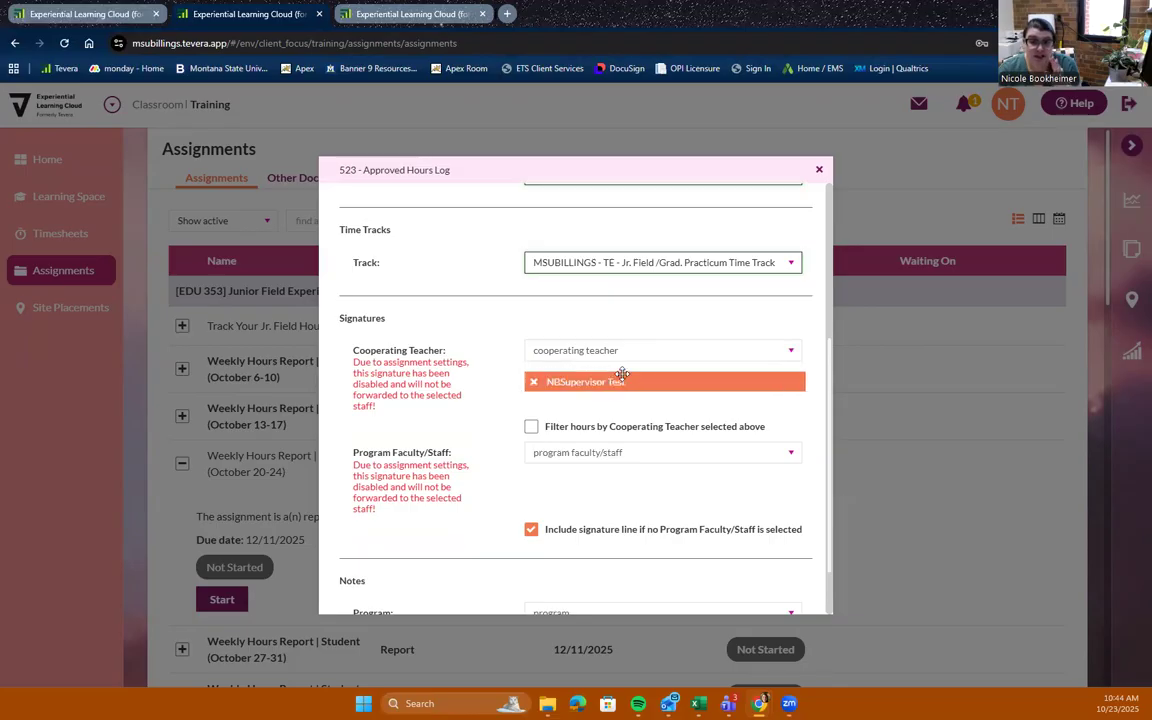
Add a program faculty/staff member and set the program to Teacher Education
left_click(587, 457)
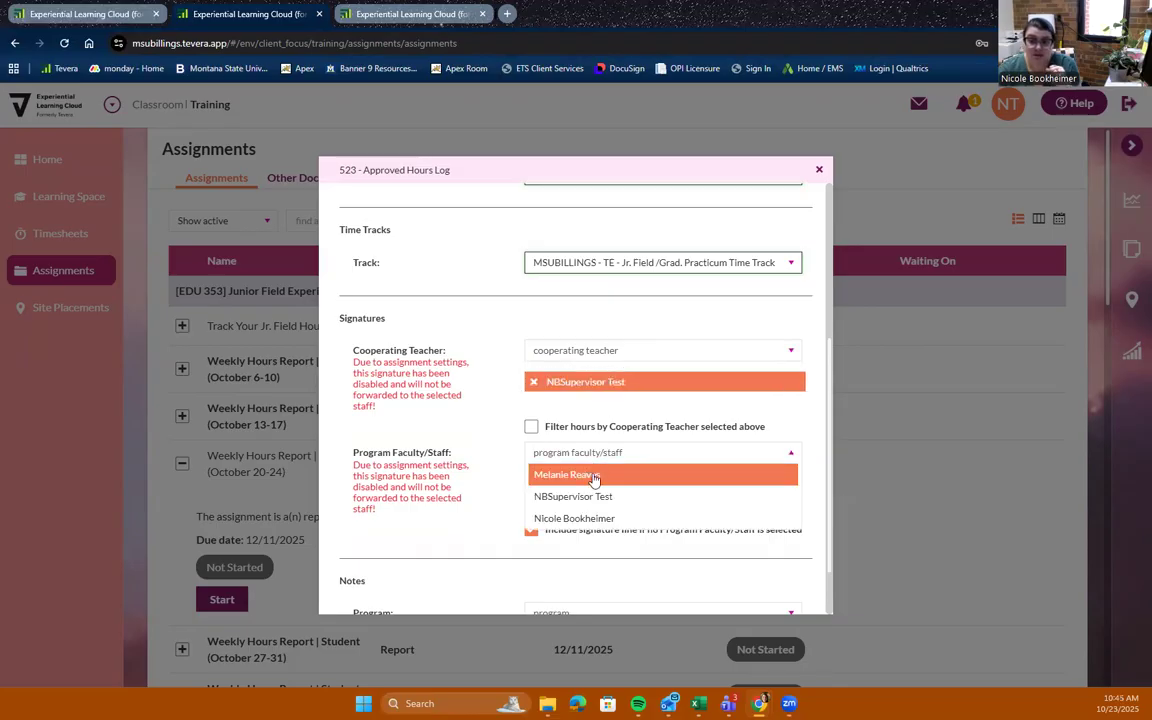
left_click(594, 478)
scroll(587, 517, "down", 1)
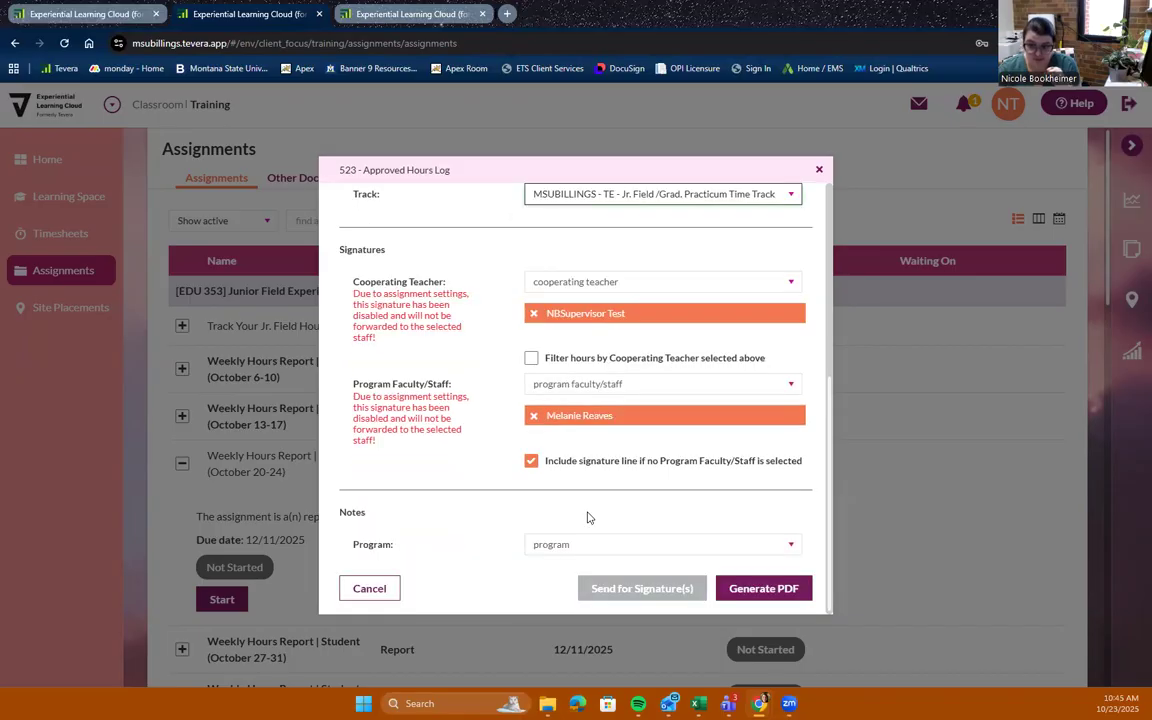
left_click(581, 549)
left_click(578, 567)
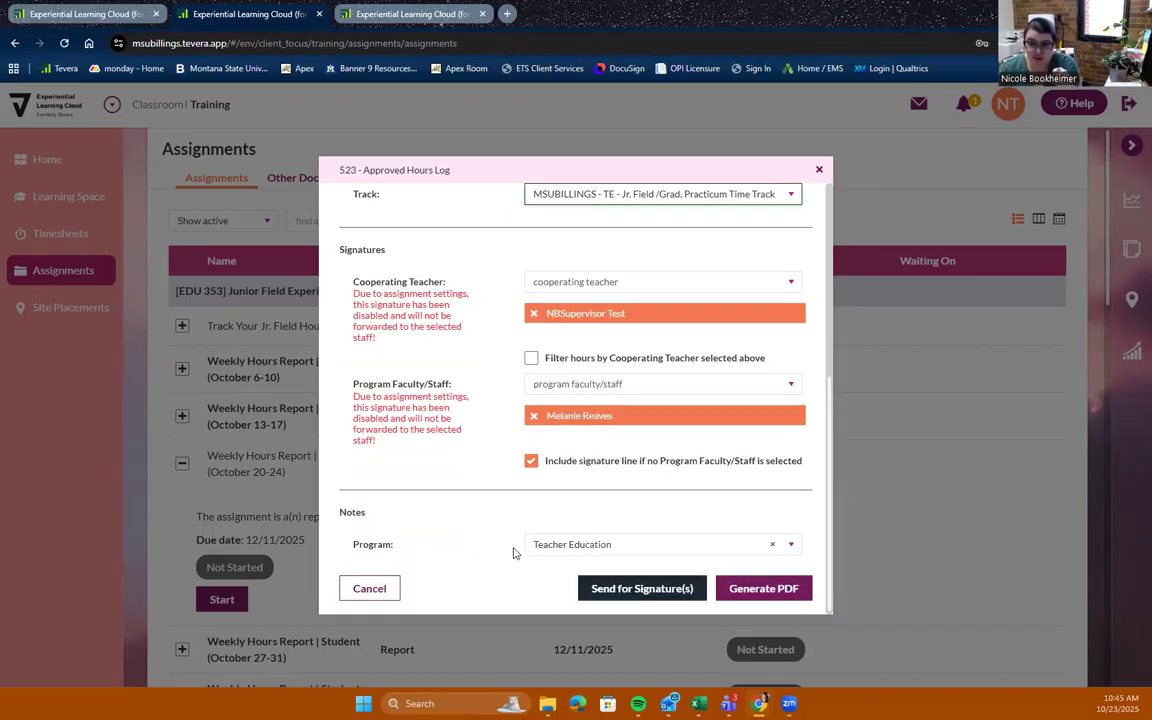
Send the report for signatures and scroll through the Track Hours Log preview
left_click(637, 597)
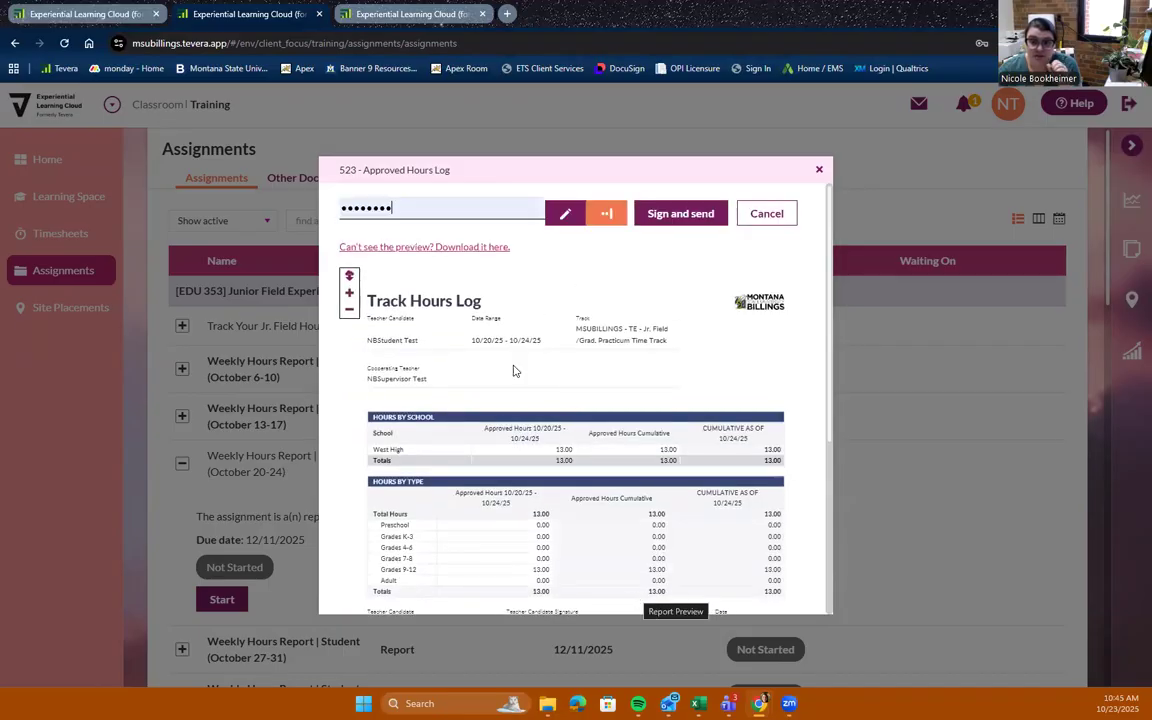
scroll(560, 343, "down", 1)
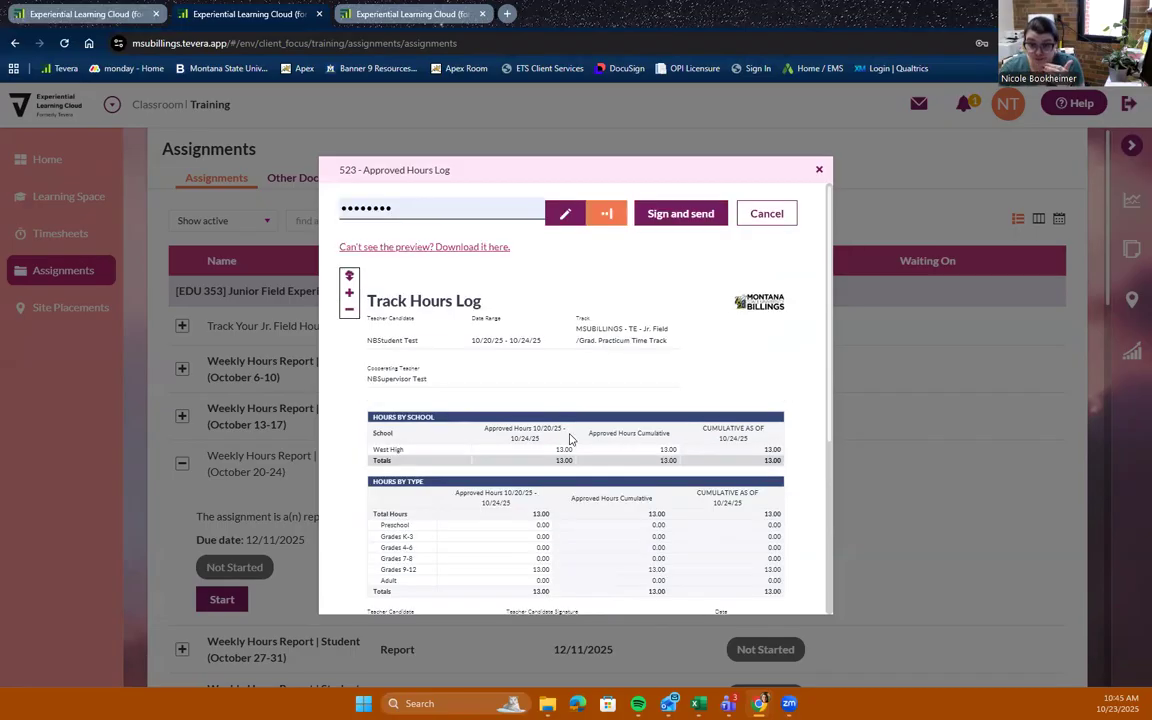
scroll(528, 340, "down", 3)
scroll(528, 340, "up", 3)
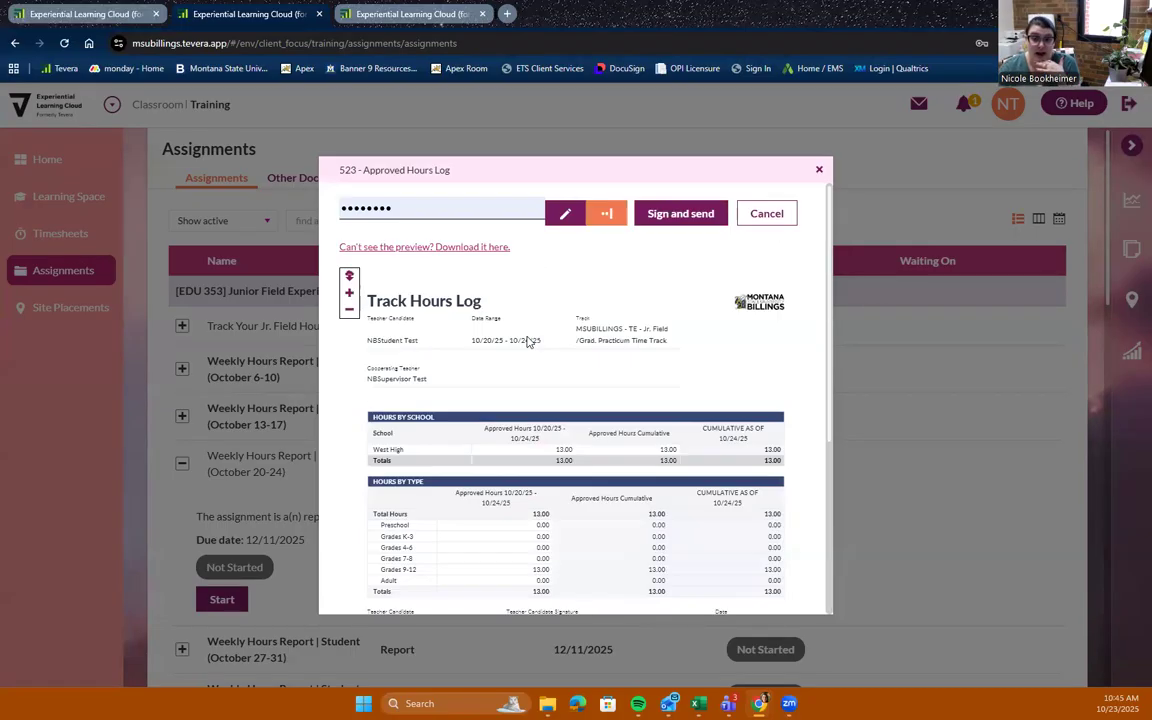
Sign the report with the account password and send it
left_click(432, 206)
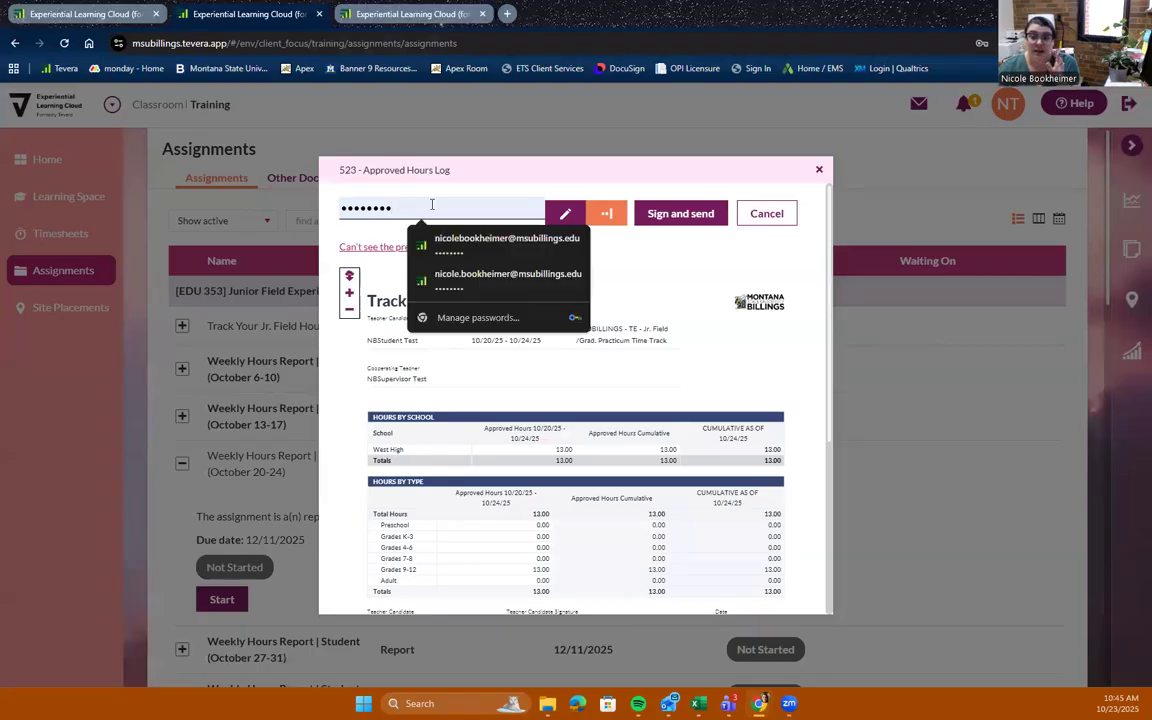
left_click(566, 216)
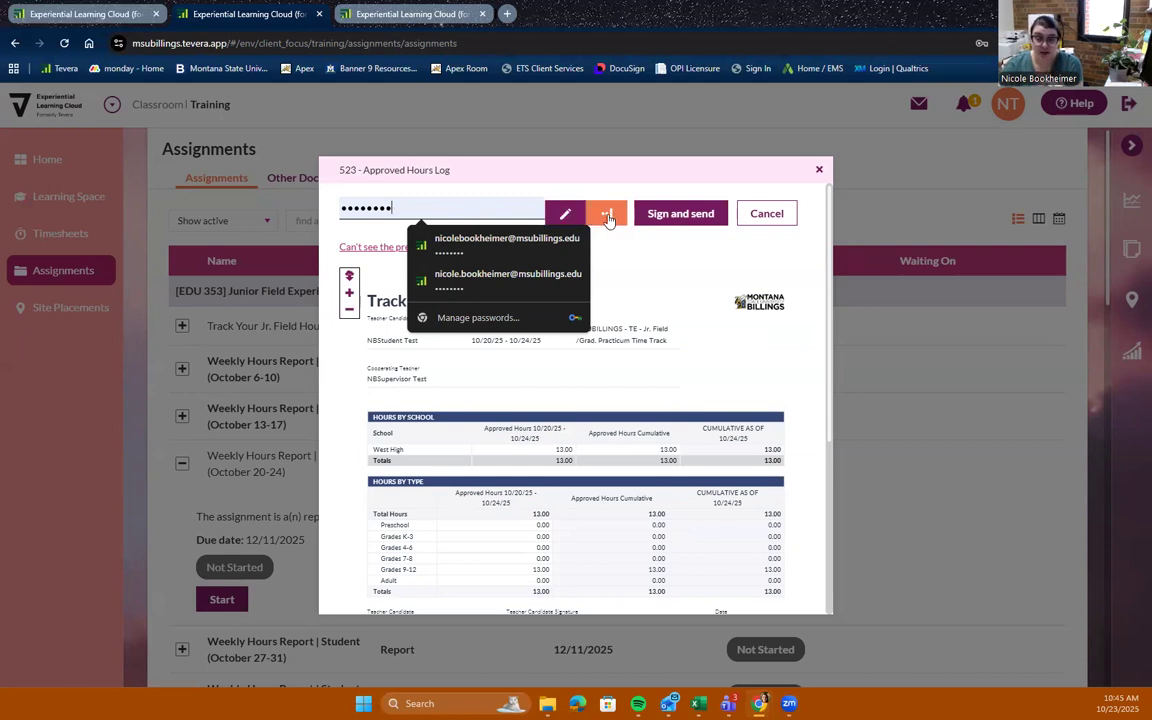
left_click(692, 216)
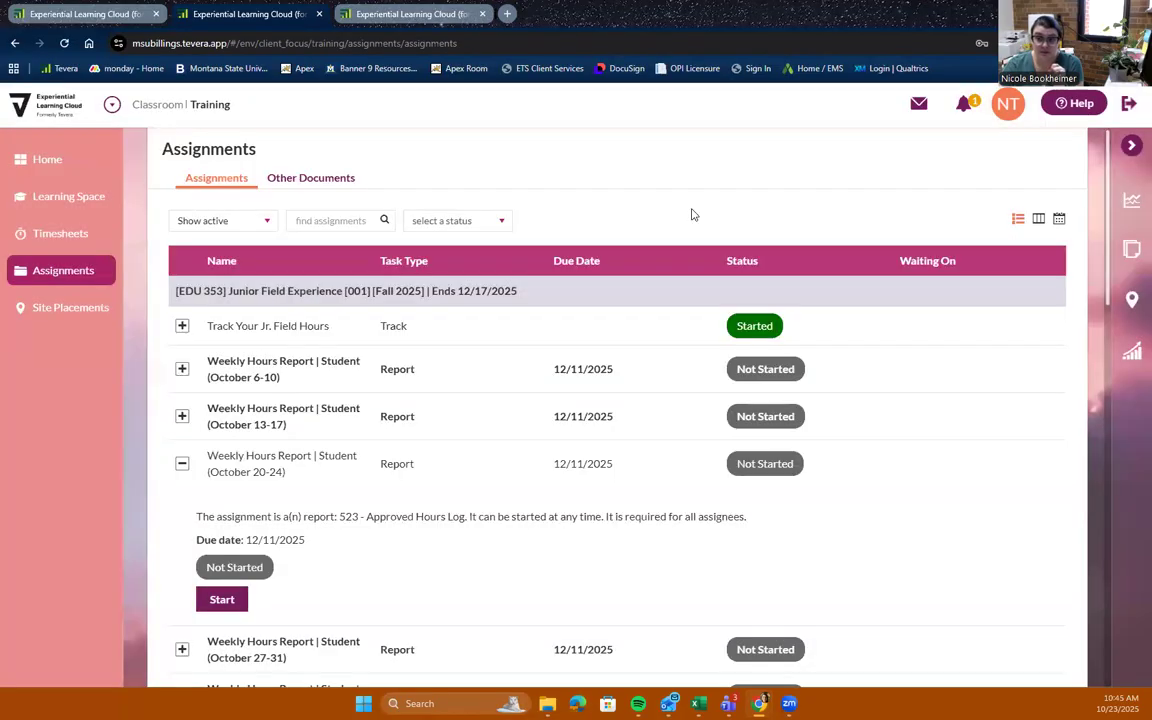
scroll(860, 455, "down", 1)
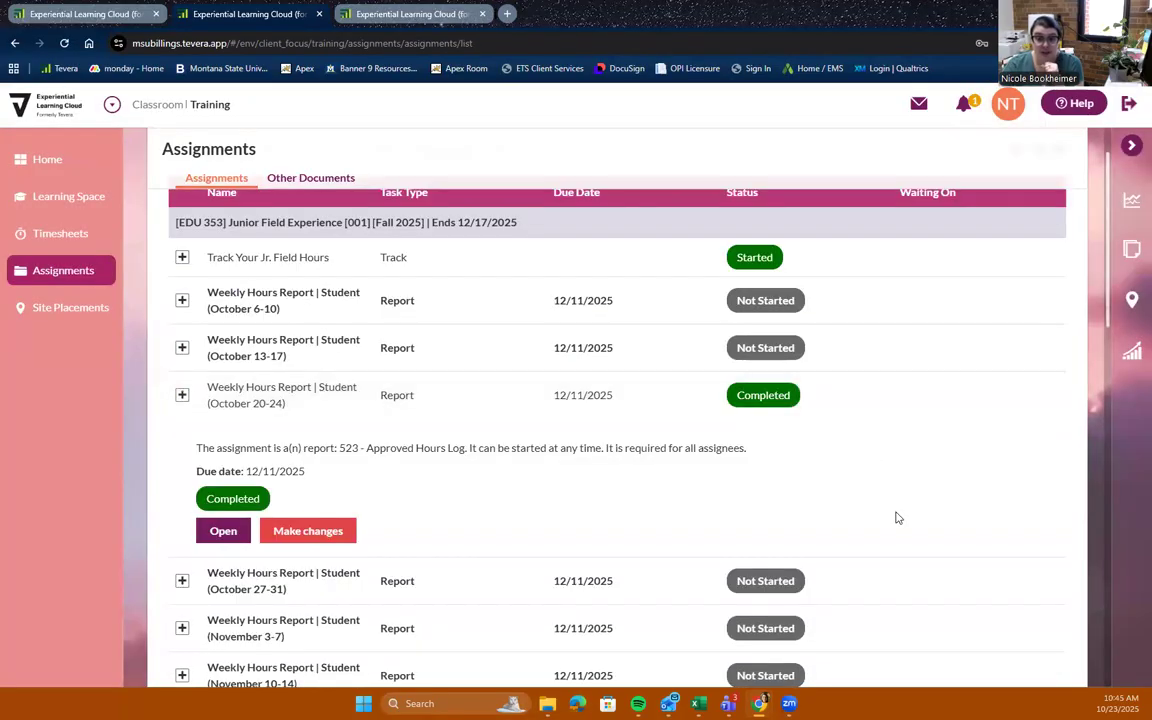
Open the completed October 20-24 report to view it and return to the assignments list
left_click(226, 534)
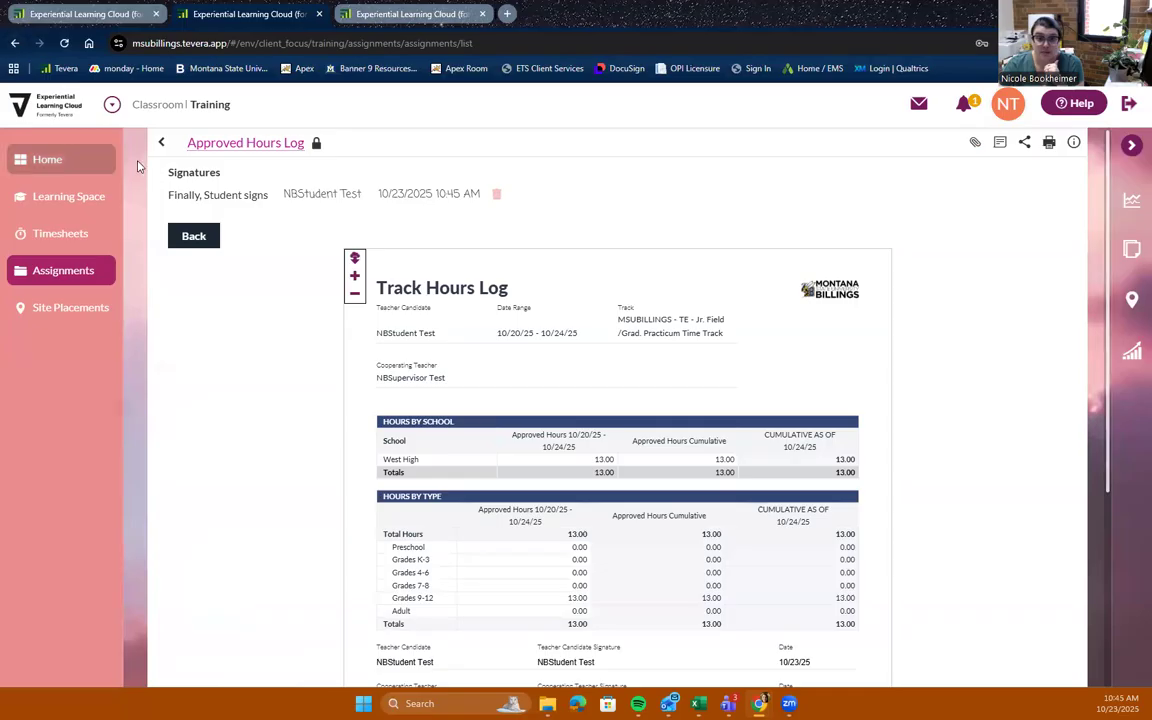
left_click(161, 143)
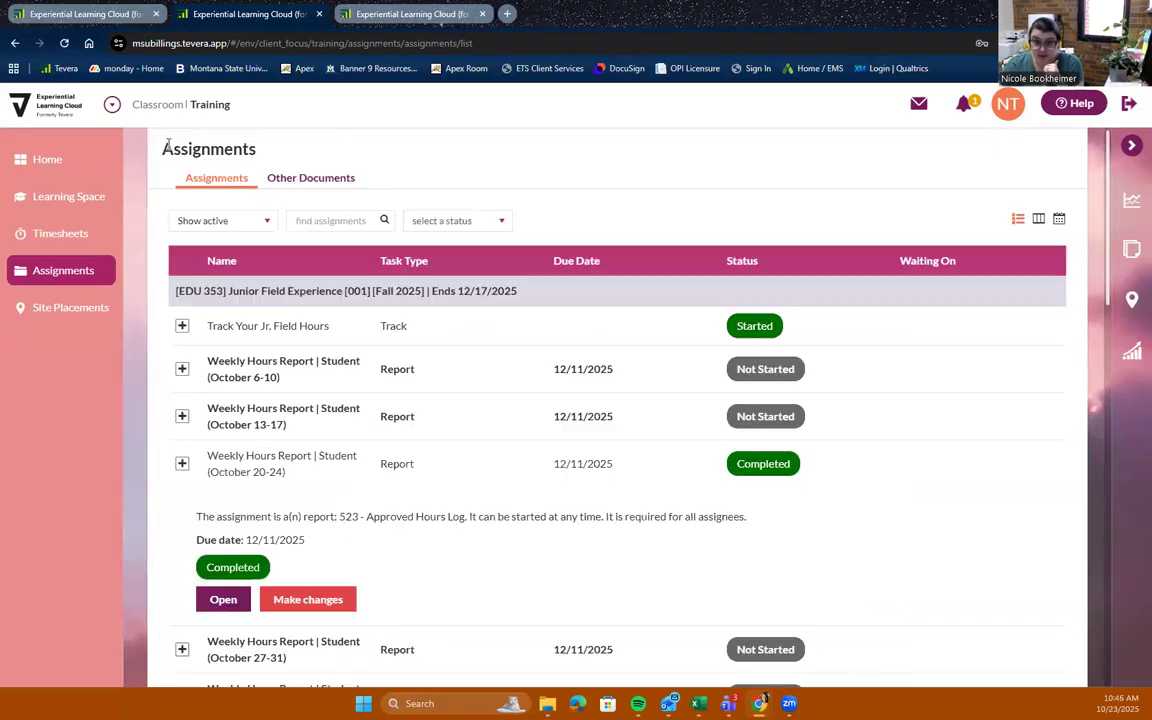
Try to make changes to the completed report and dismiss the warning
left_click(310, 603)
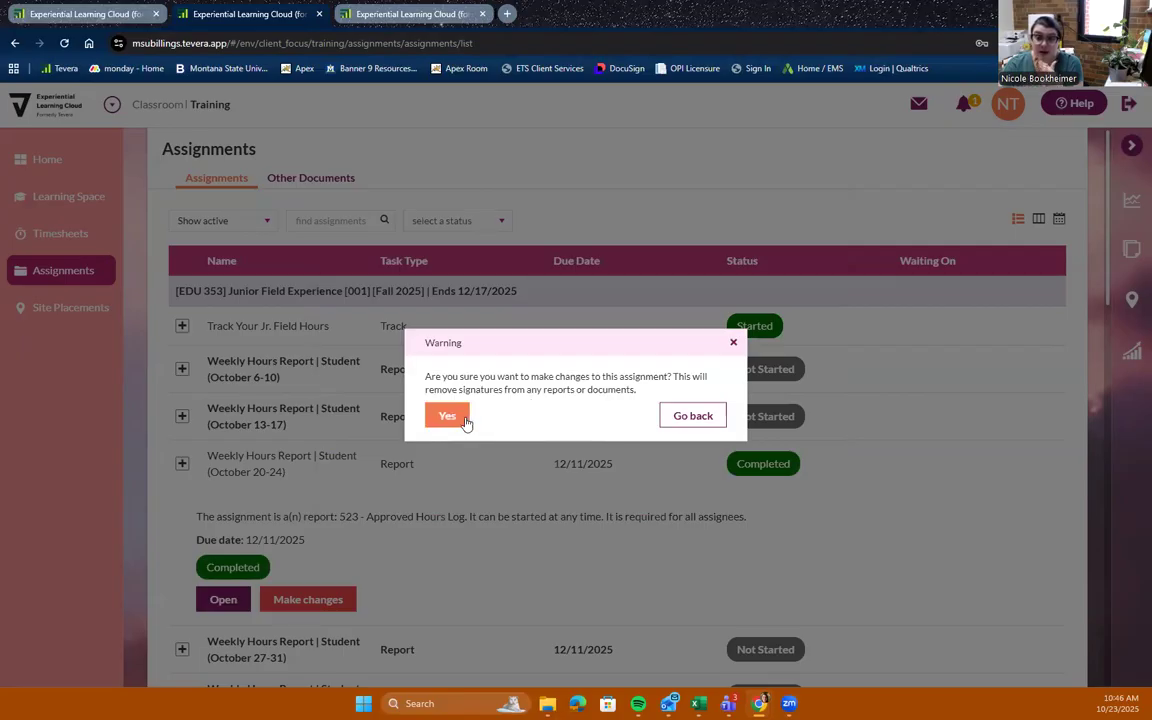
left_click(731, 342)
Start the End of Semester Hours Report and look over its parameters, closing the dialog without generating it
scroll(437, 586, "down", 3)
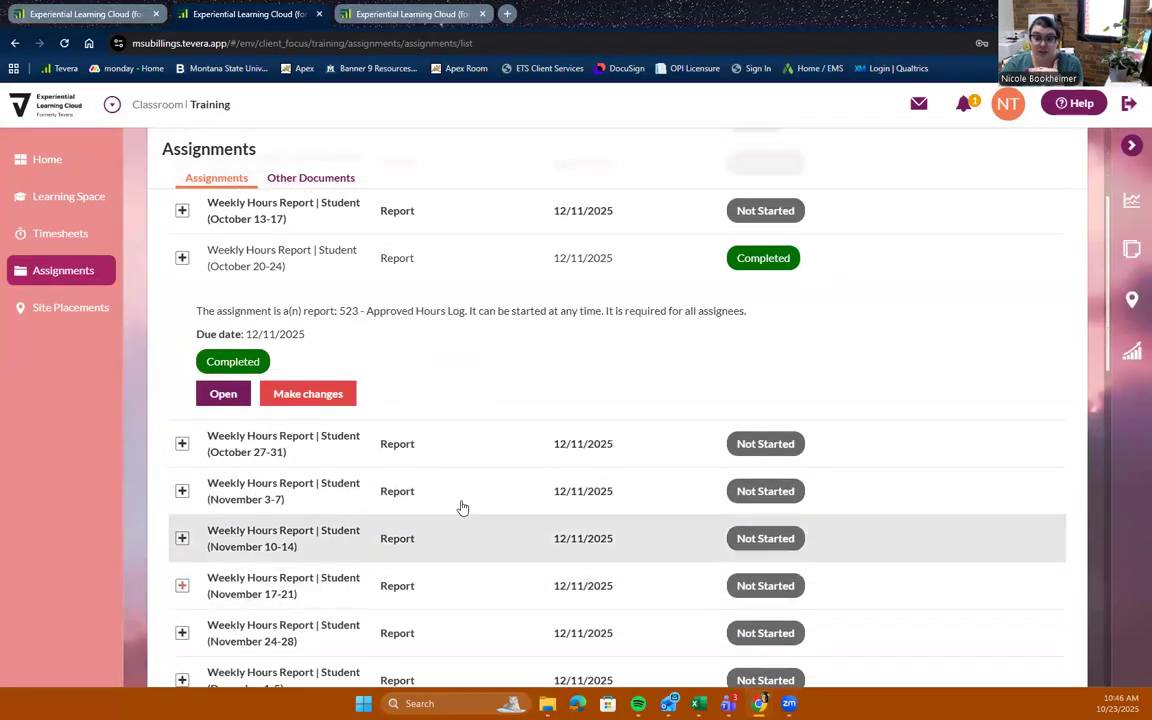
scroll(530, 410, "down", 4)
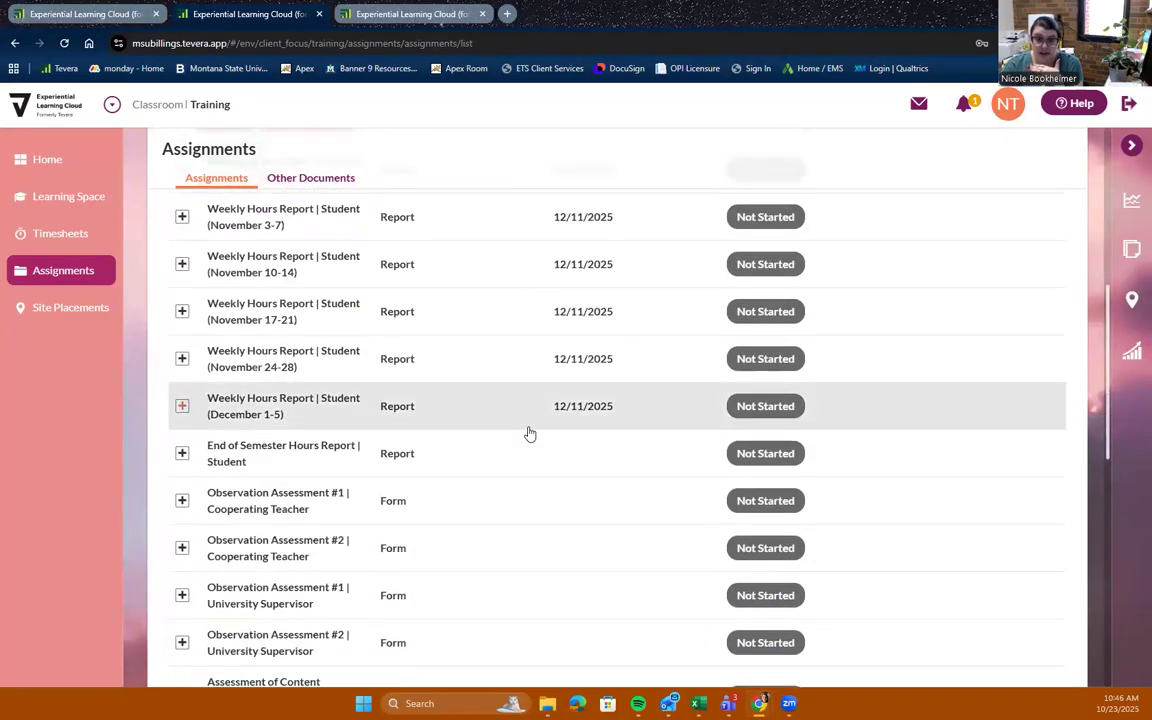
left_click(538, 461)
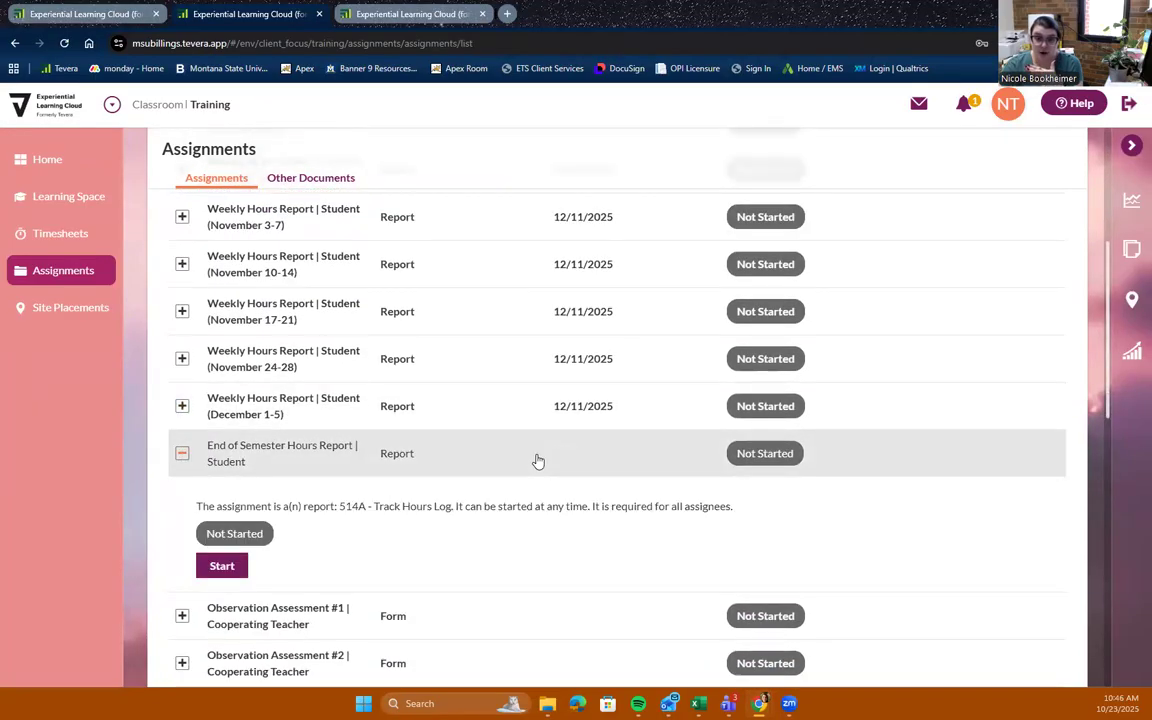
left_click(217, 575)
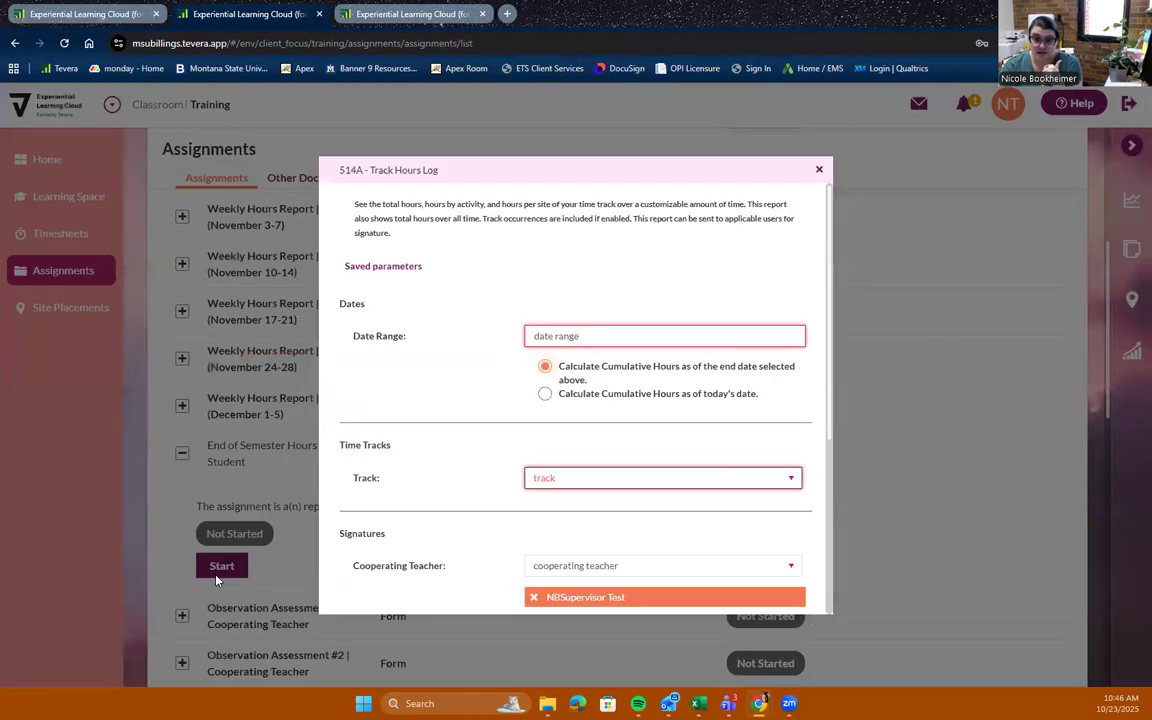
left_click(680, 334)
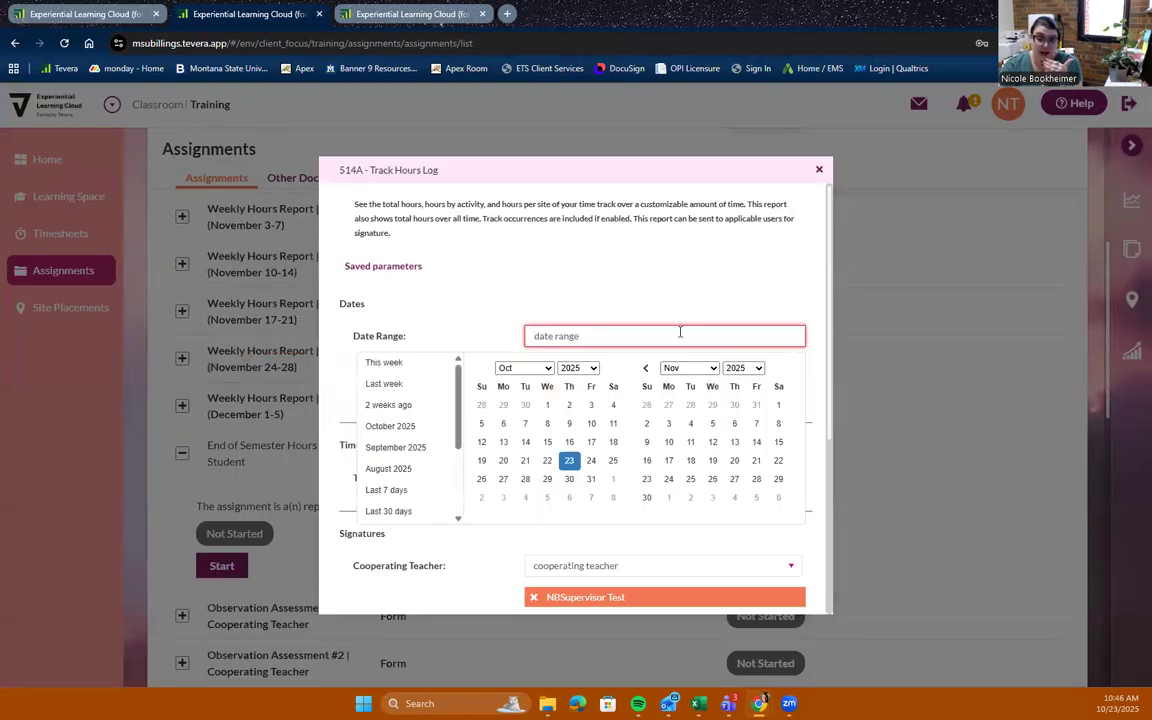
left_click(707, 288)
scroll(707, 288, "down", 4)
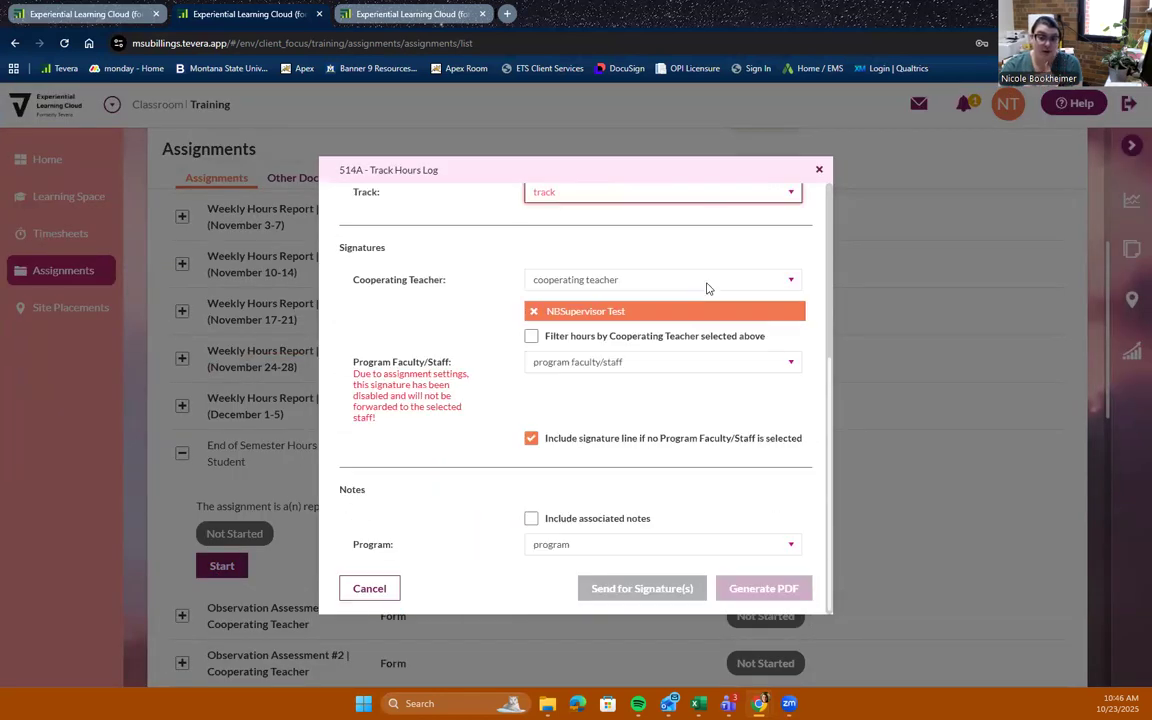
scroll(707, 288, "up", 4)
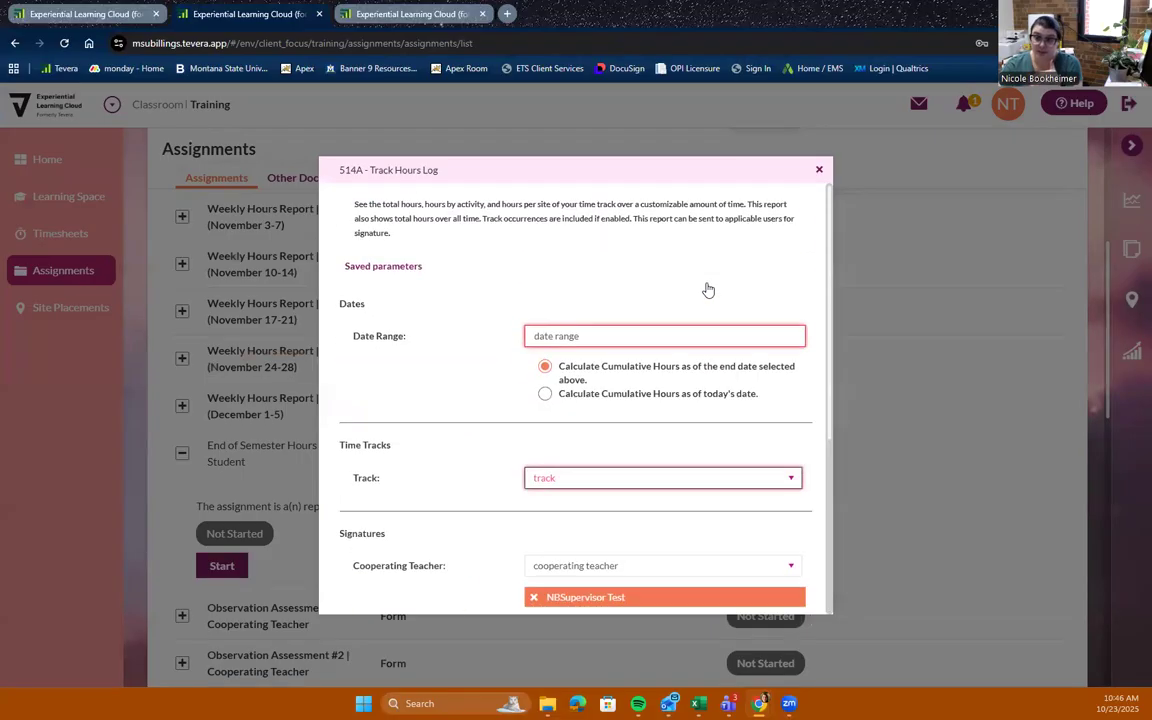
left_click(820, 170)
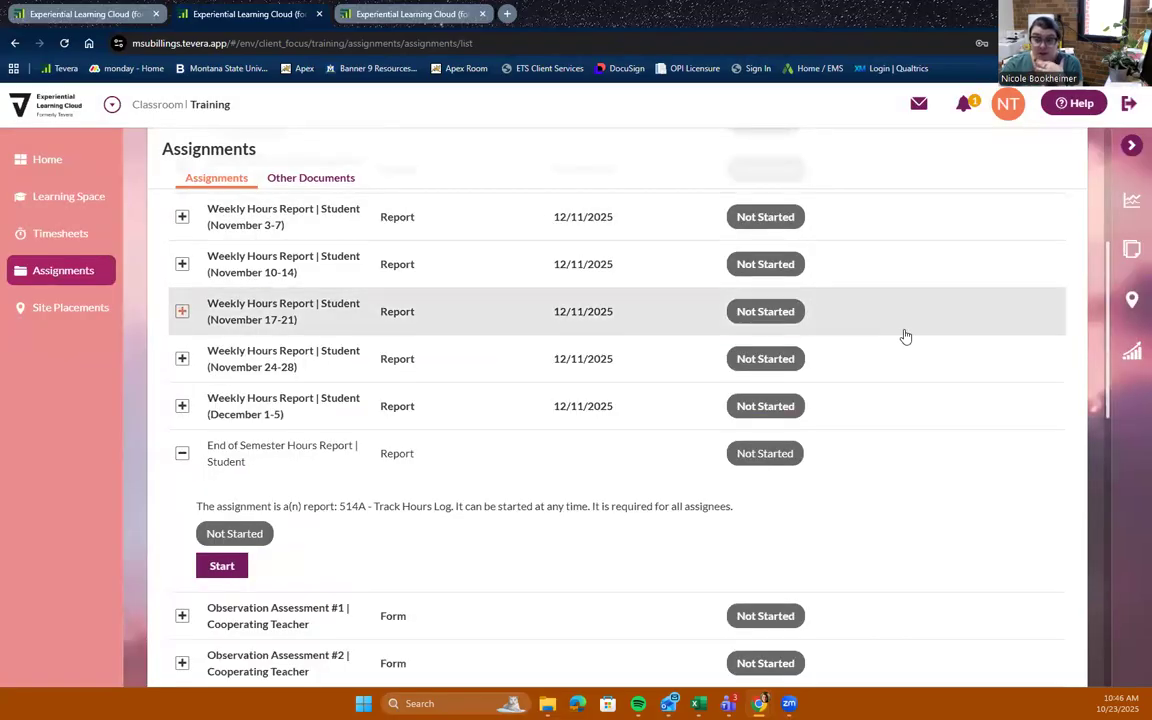
Switch to the supervisor's tab, view all inbox messages, and return to the student's tab
scroll(419, 234, "up", 4)
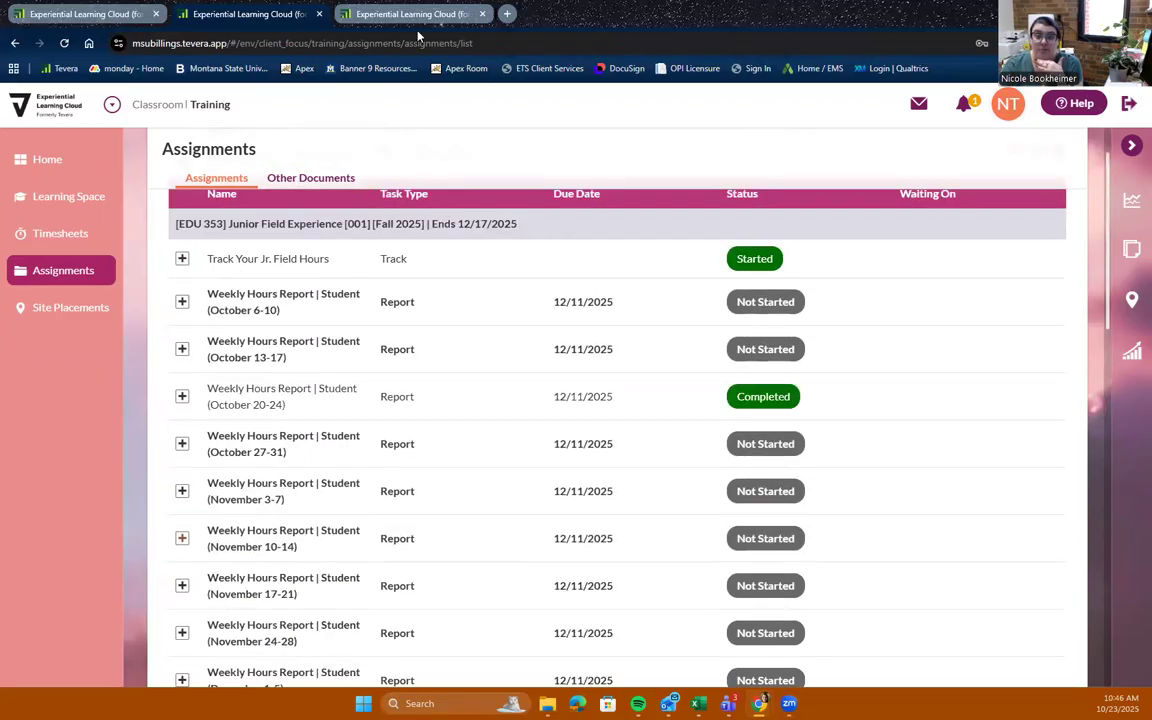
scroll(494, 380, "up", 1)
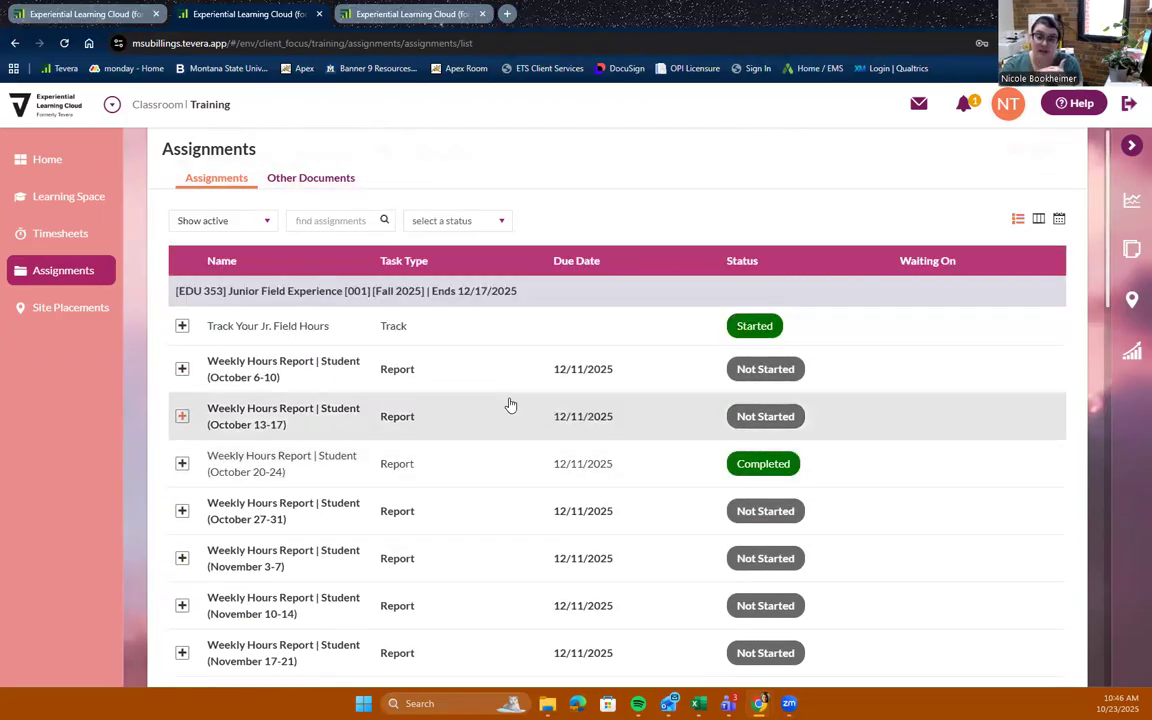
left_click(400, 17)
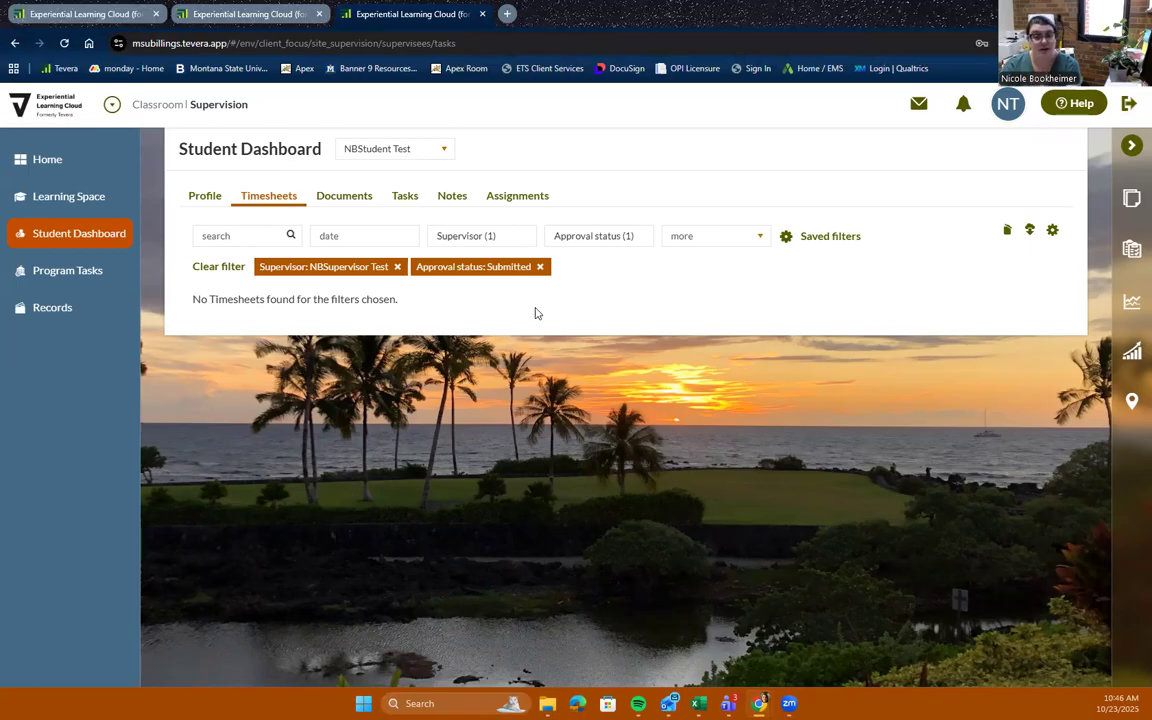
left_click(922, 106)
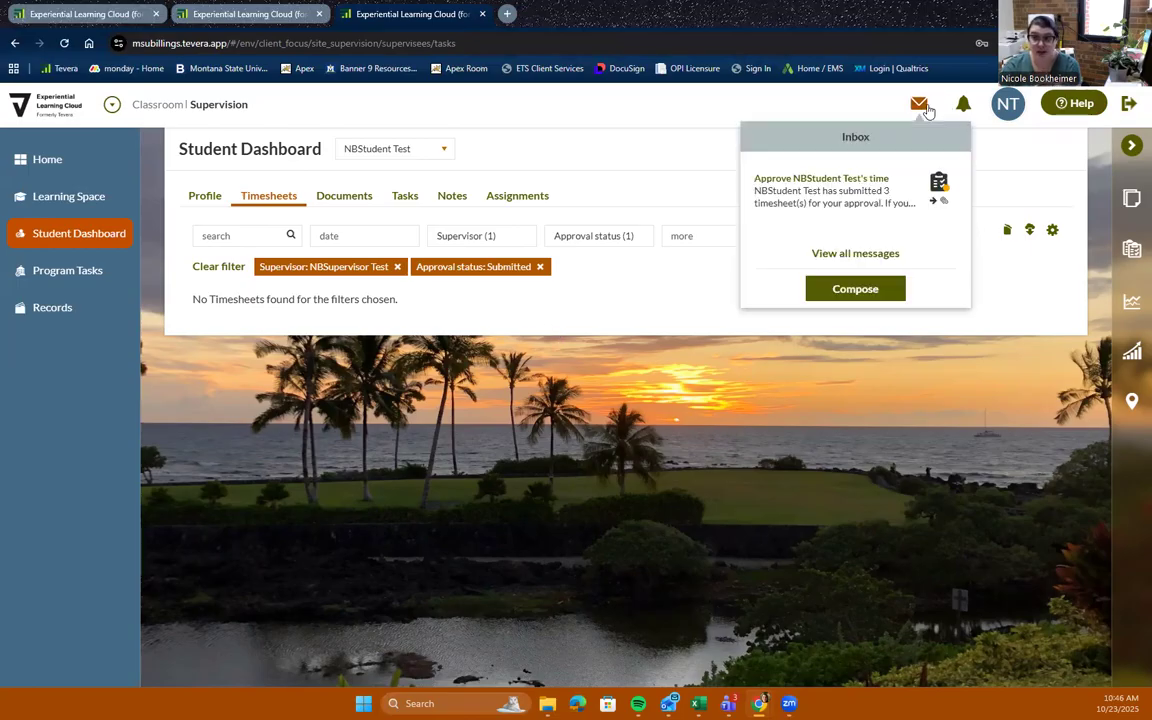
left_click(848, 237)
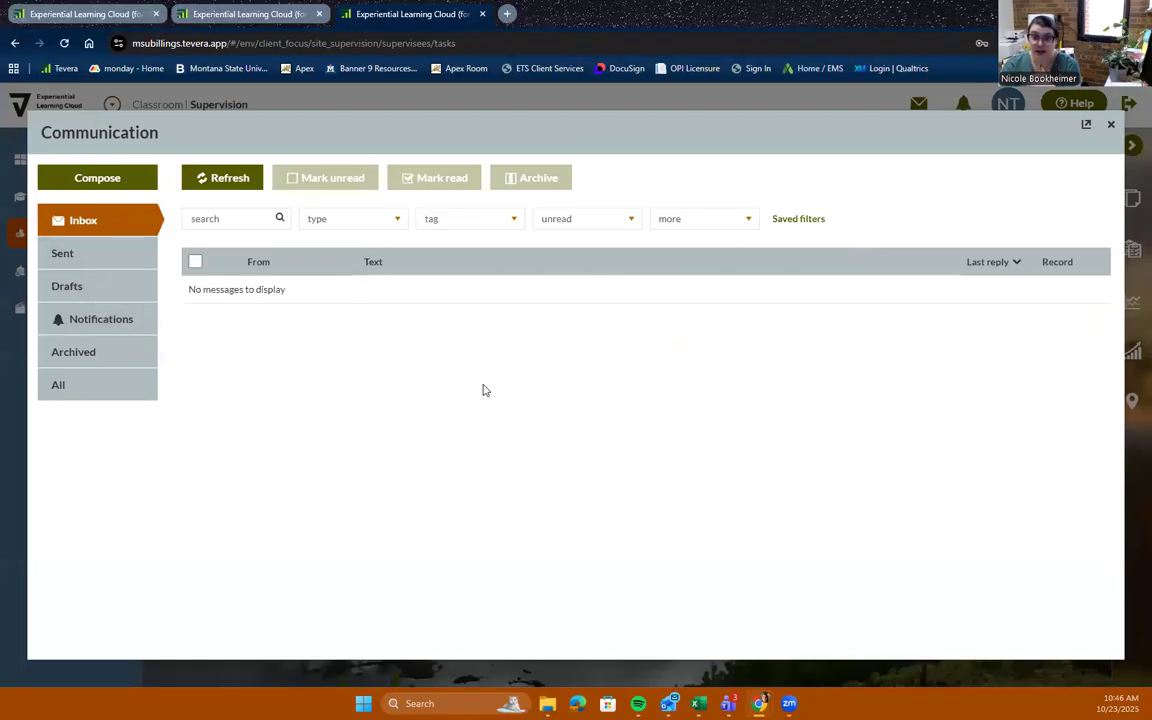
left_click(247, 15)
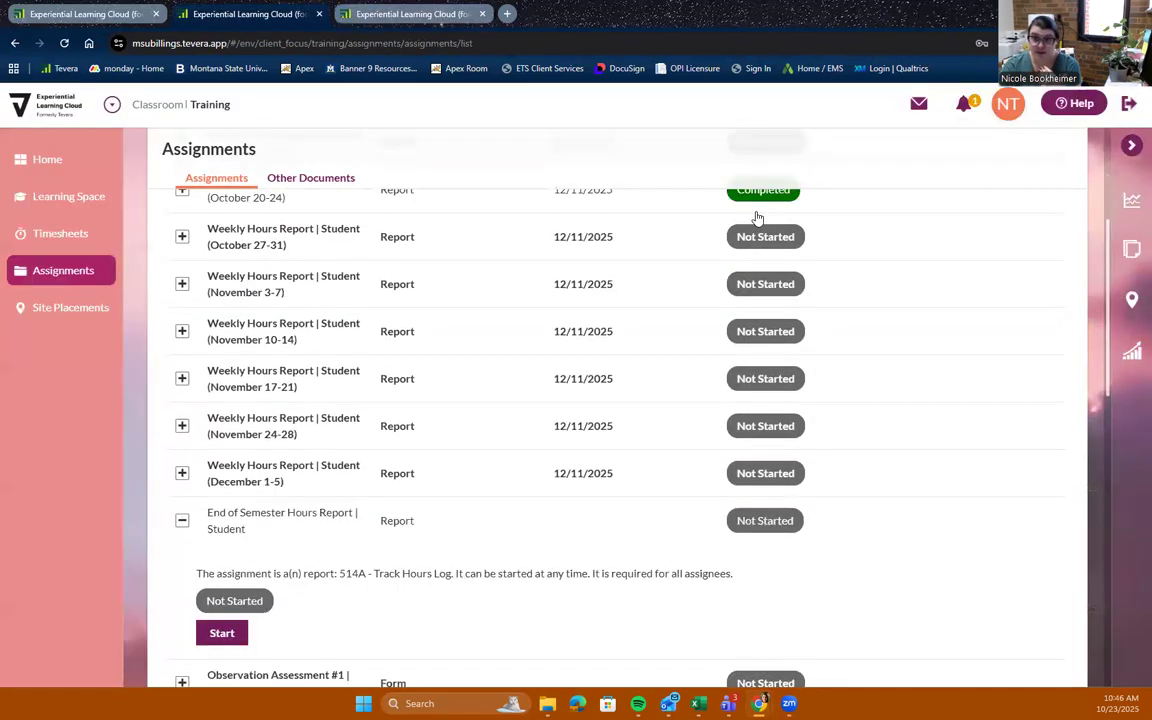